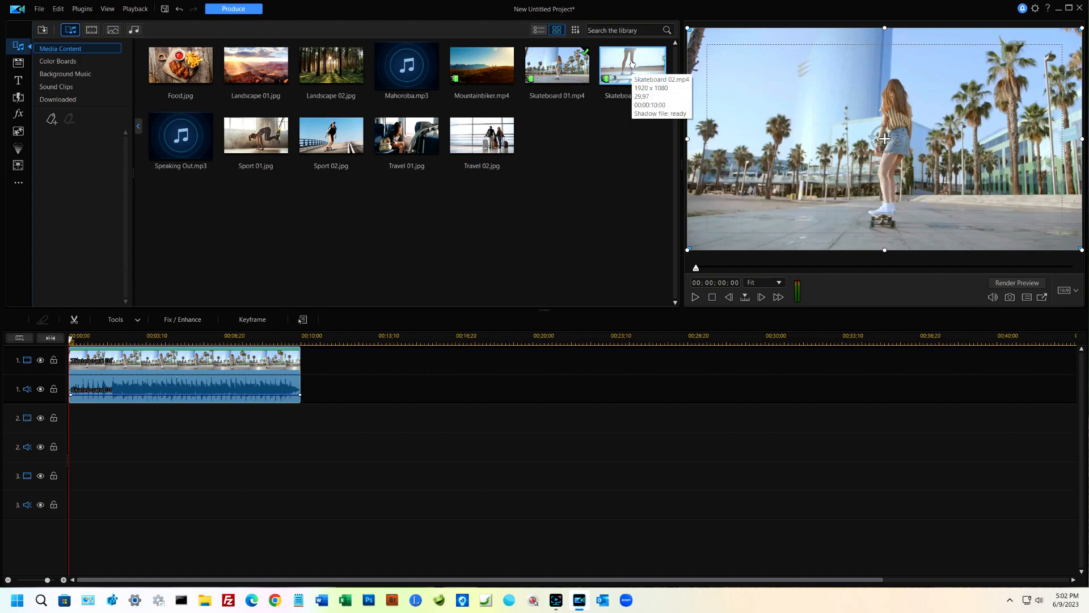
# Step: Place Skateboard 02.mp4 on track 1 directly after the Skateboard 01 clip
pyautogui.moveTo(632, 64); pyautogui.dragTo(298, 366)
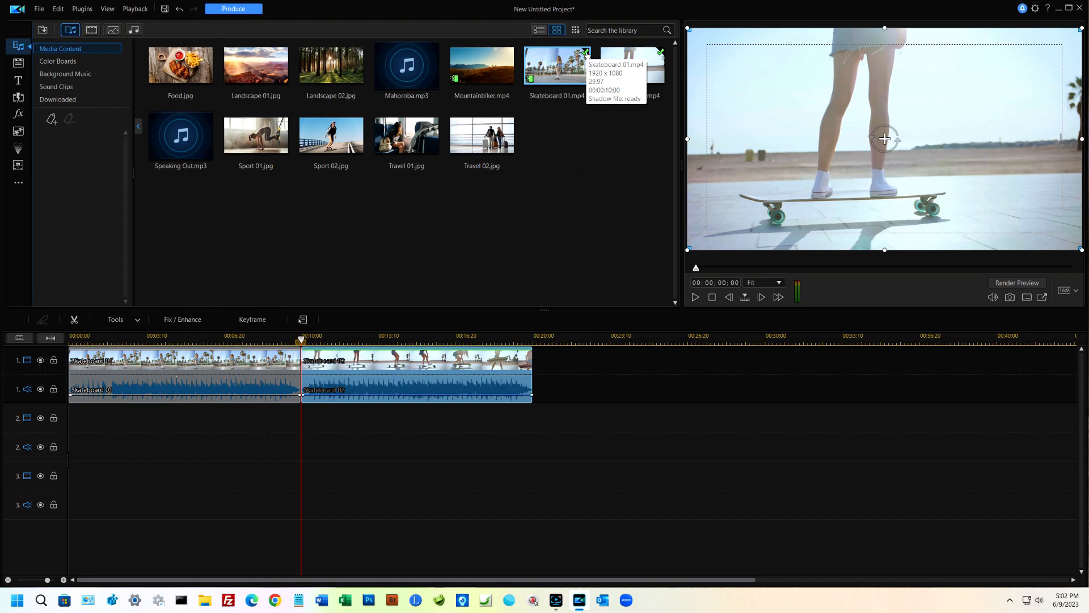
pyautogui.hotkey('ctrl', 'F12')
pyautogui.moveTo(587, 56); pyautogui.dragTo(590, 72)
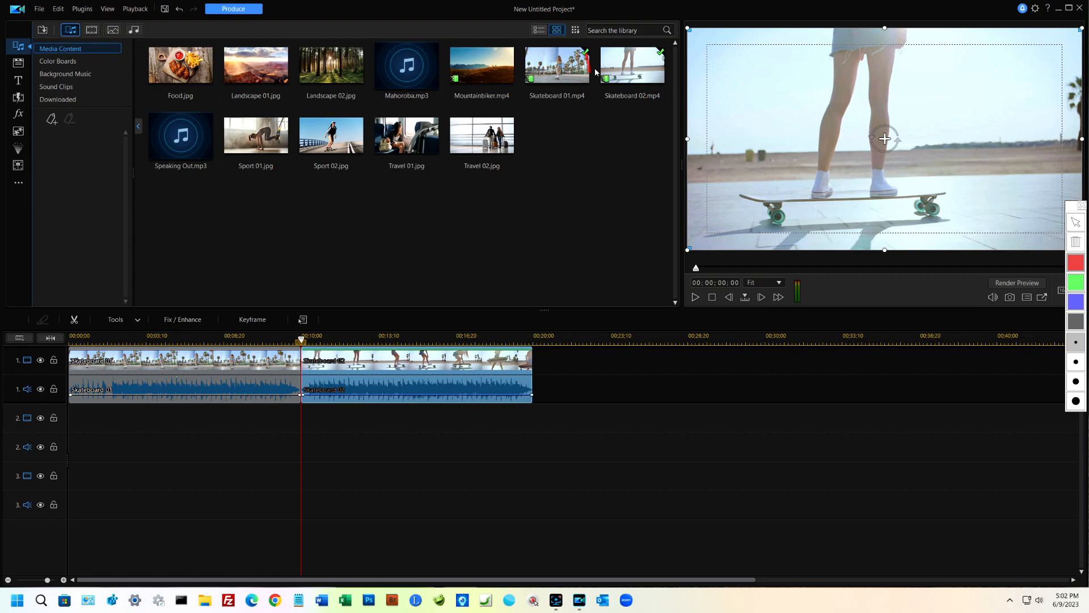
pyautogui.press('Escape')
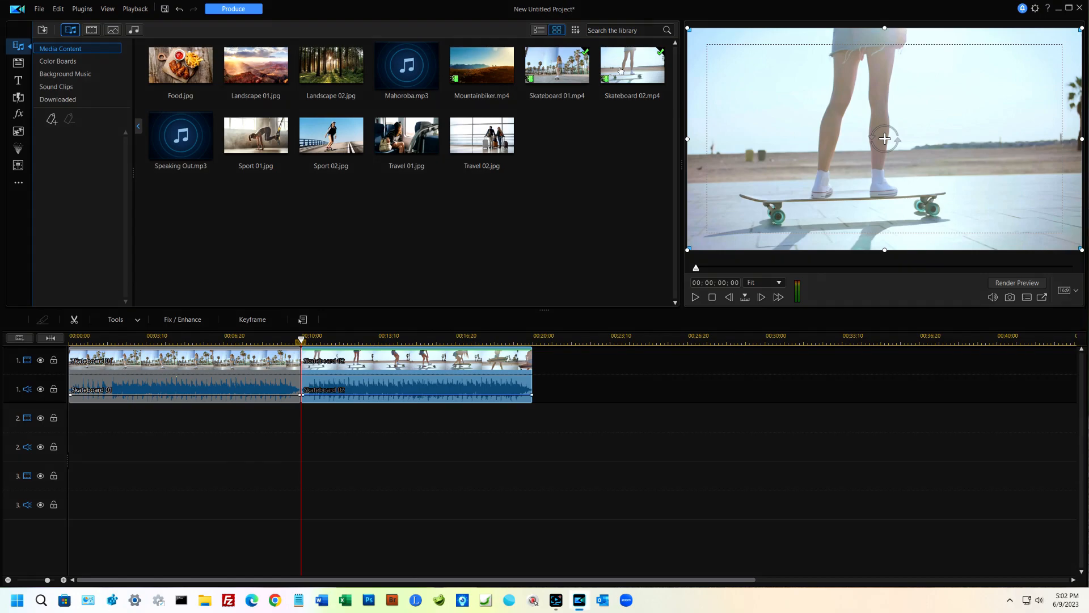
pyautogui.click(661, 55)
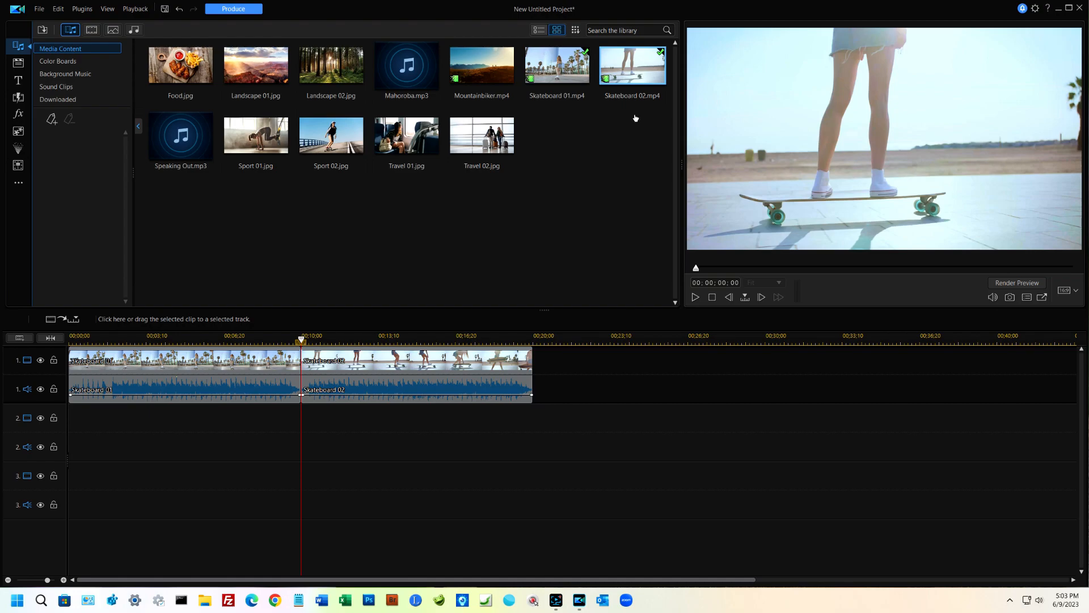
# Step: Open the title library and browse its Favorites, Text Only, General and Credits/Scroll categories
pyautogui.click(51, 338)
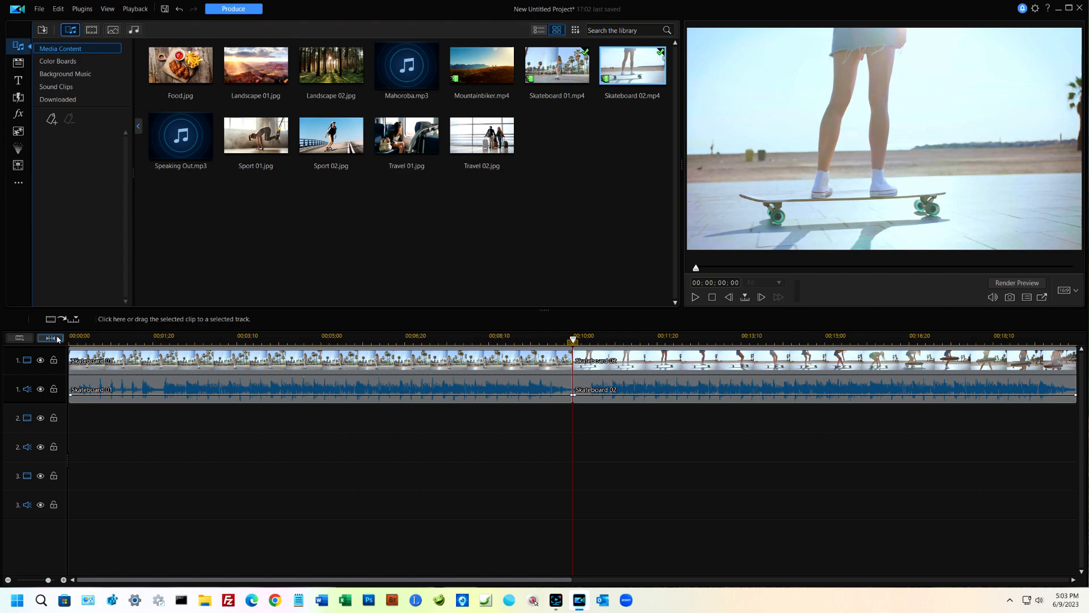
pyautogui.click(18, 81)
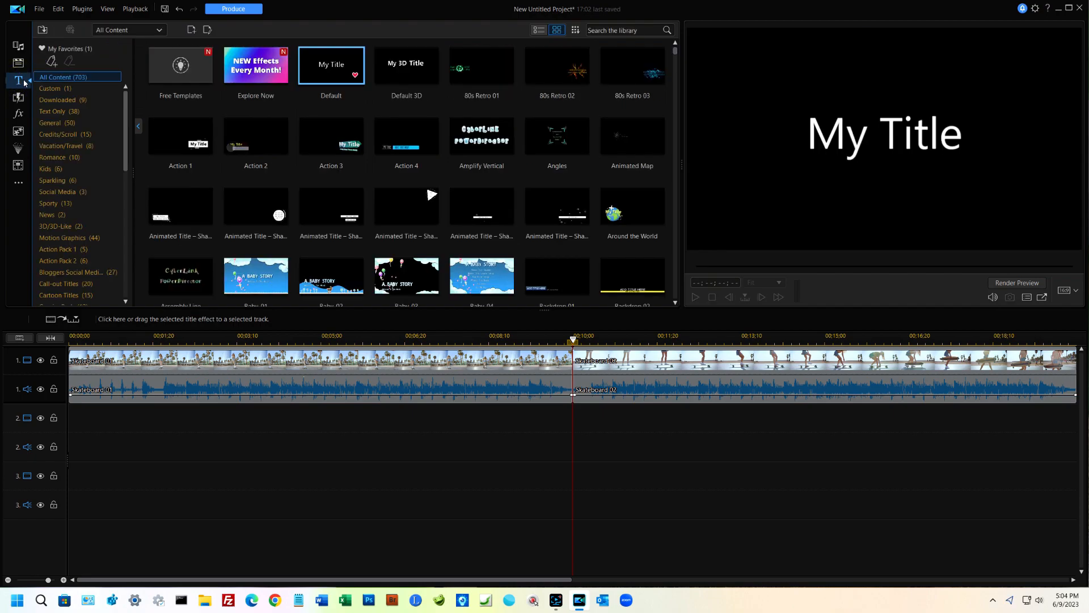
pyautogui.click(70, 51)
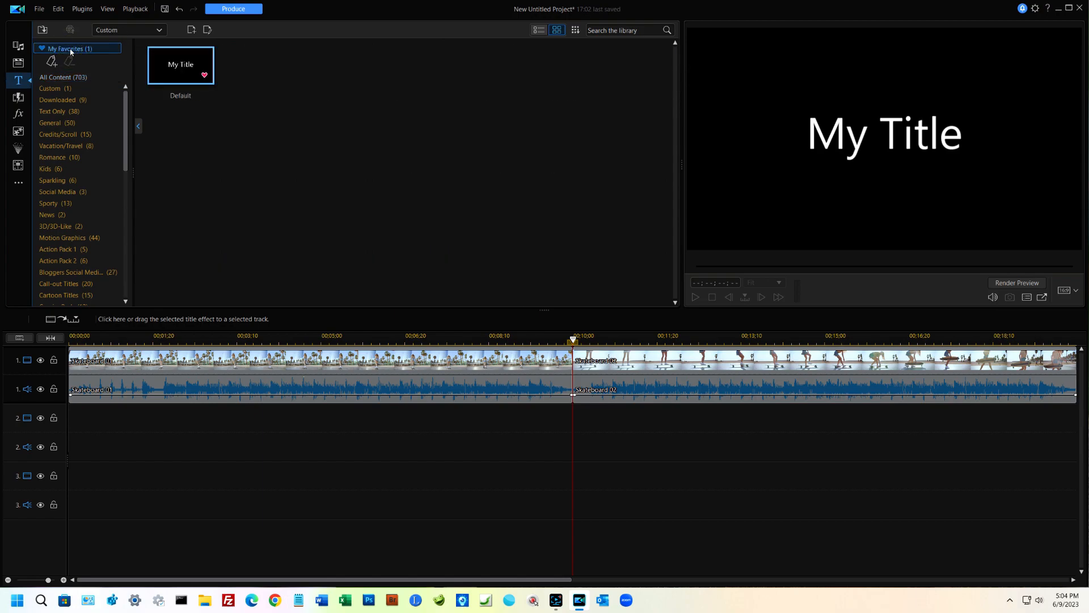
pyautogui.click(52, 112)
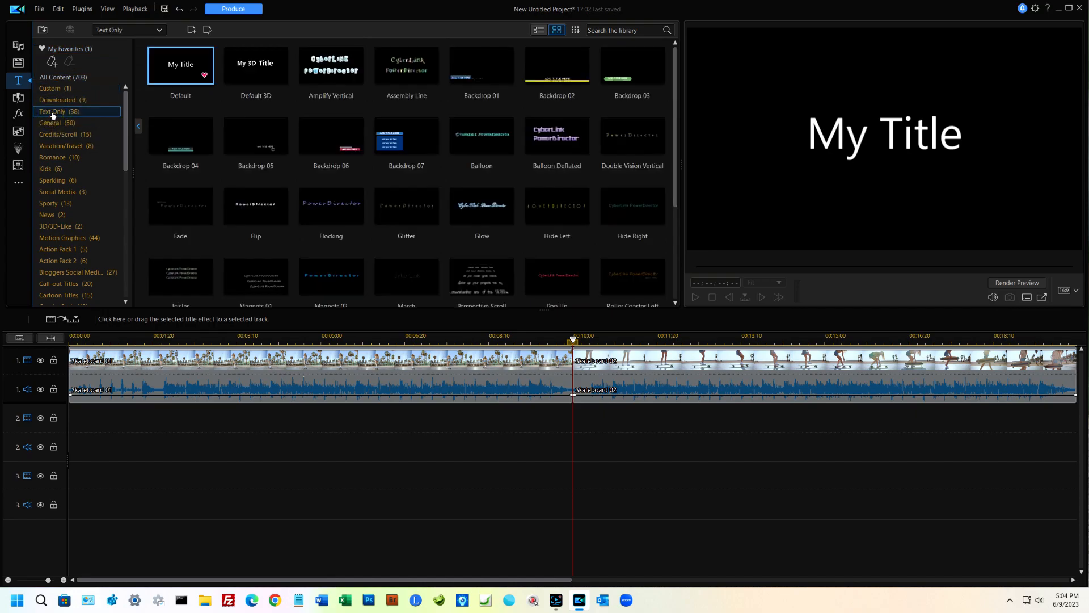
pyautogui.click(55, 123)
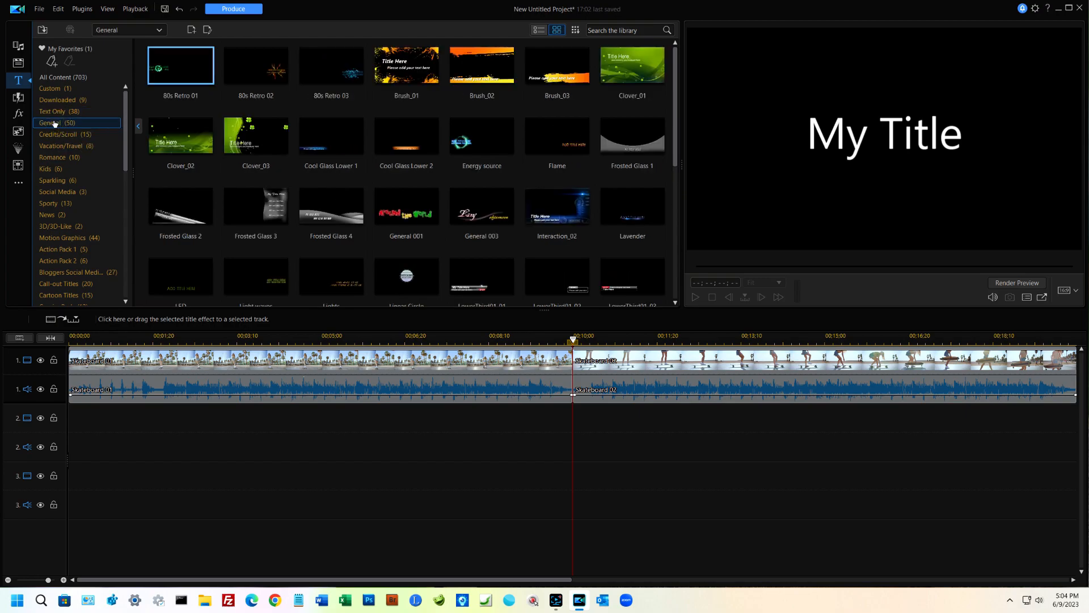
pyautogui.click(56, 135)
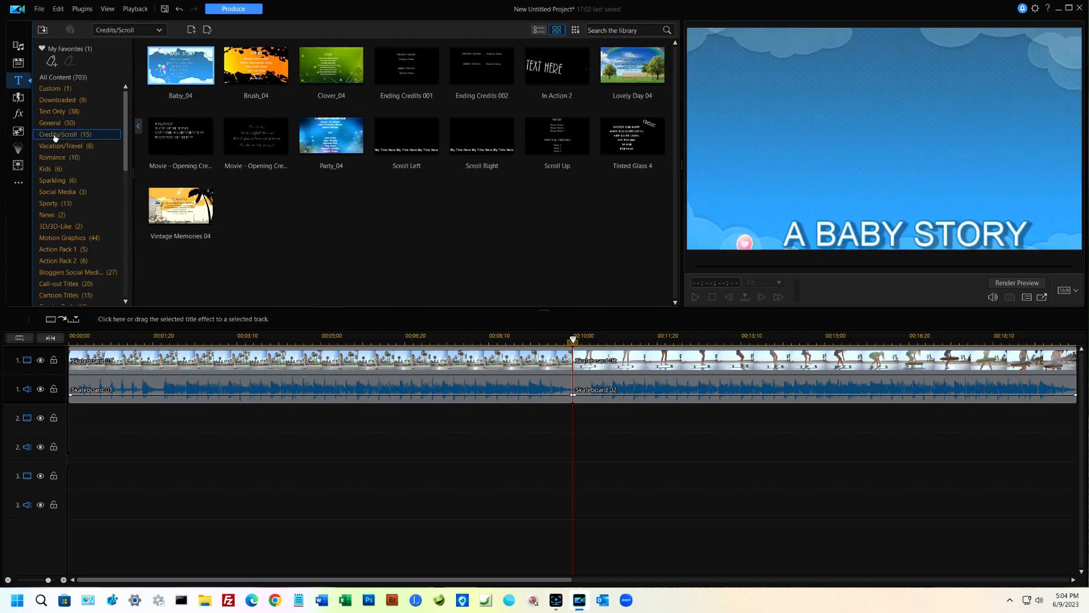
# Step: Show all title templates and preview 80s Retro 02, Amplify Vertical and the "A Baby Story" title
pyautogui.click(65, 79)
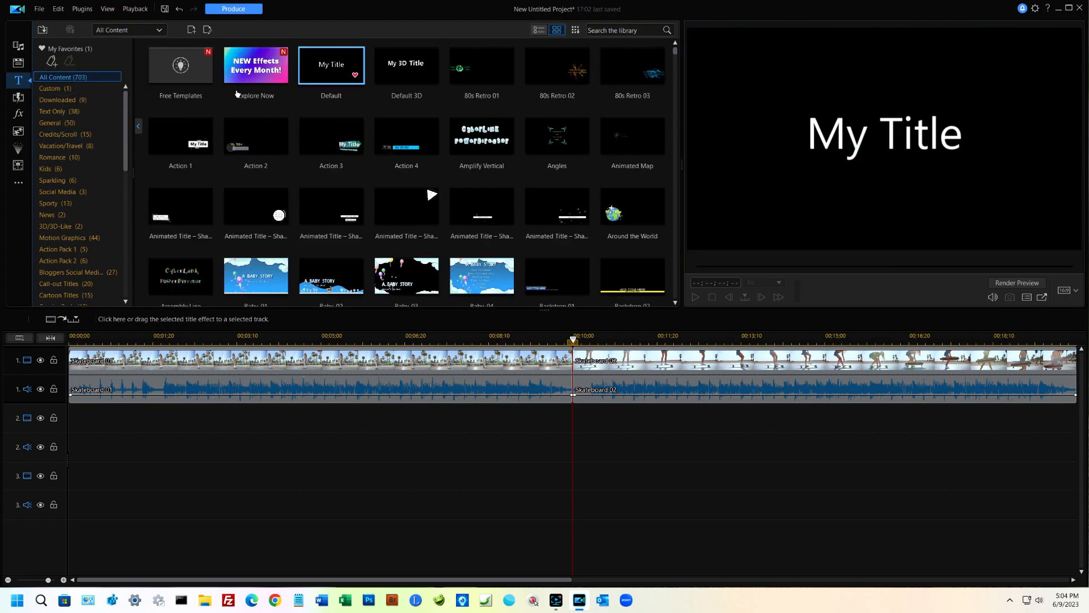
pyautogui.click(556, 67)
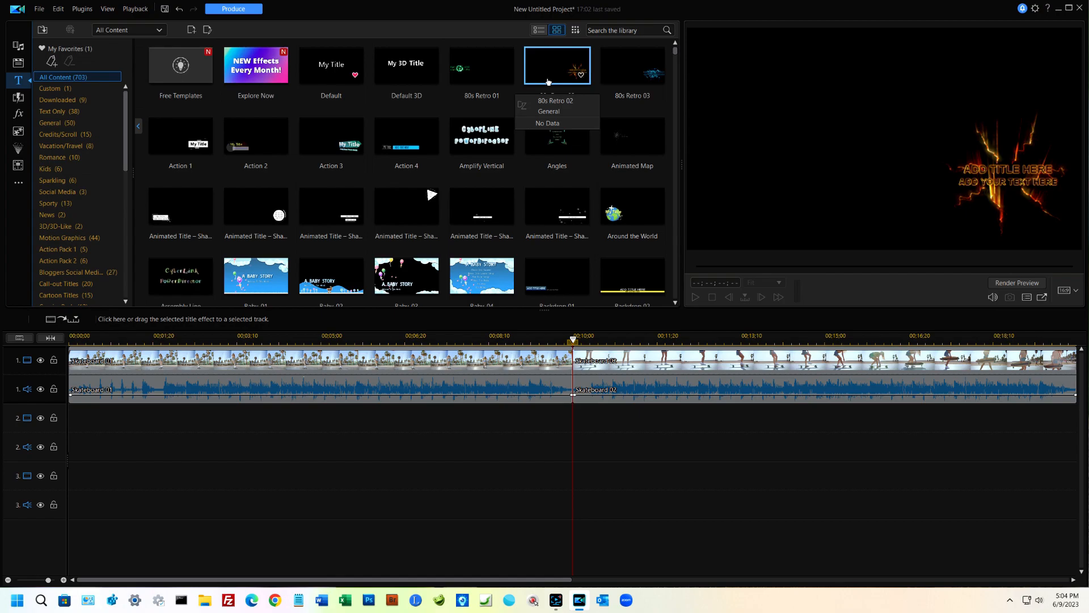
pyautogui.click(493, 143)
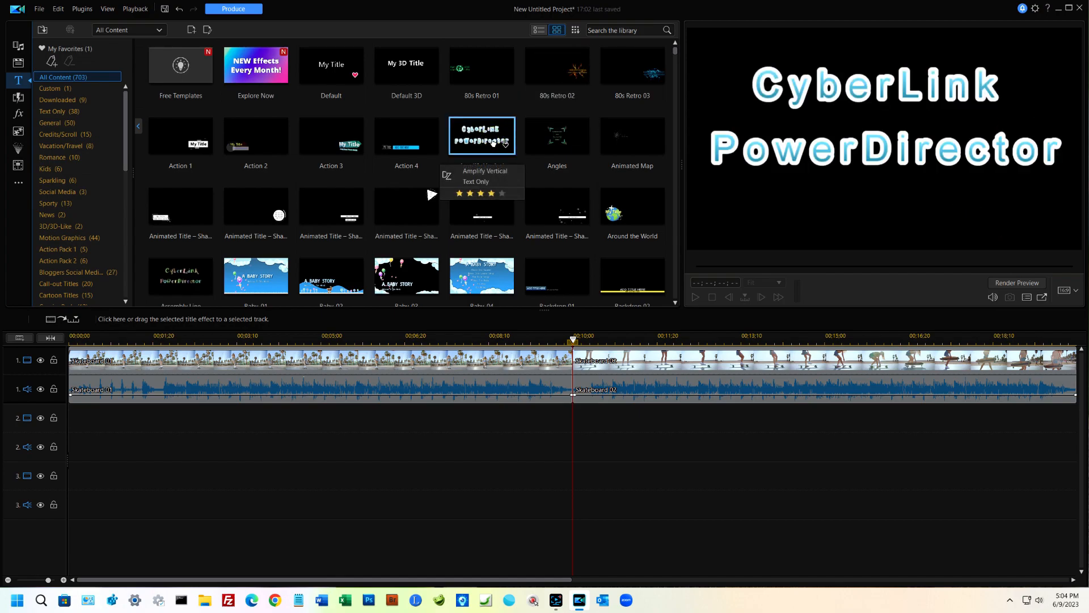
pyautogui.click(268, 279)
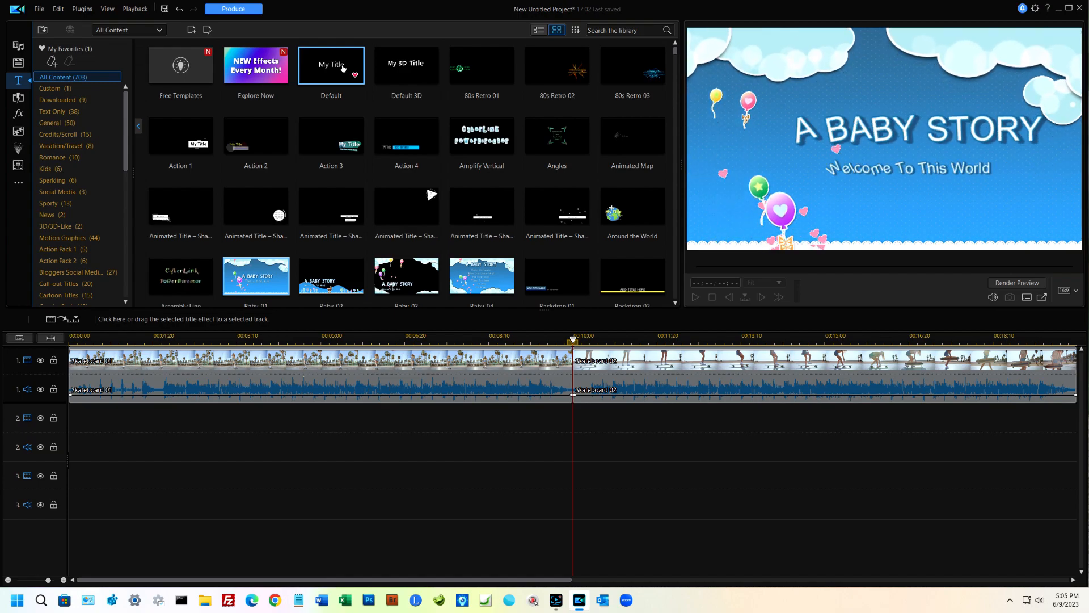
# Step: Try adding the Default title at the start of track 1 with Overwrite, and undo it
pyautogui.moveTo(343, 68); pyautogui.dragTo(66, 379)
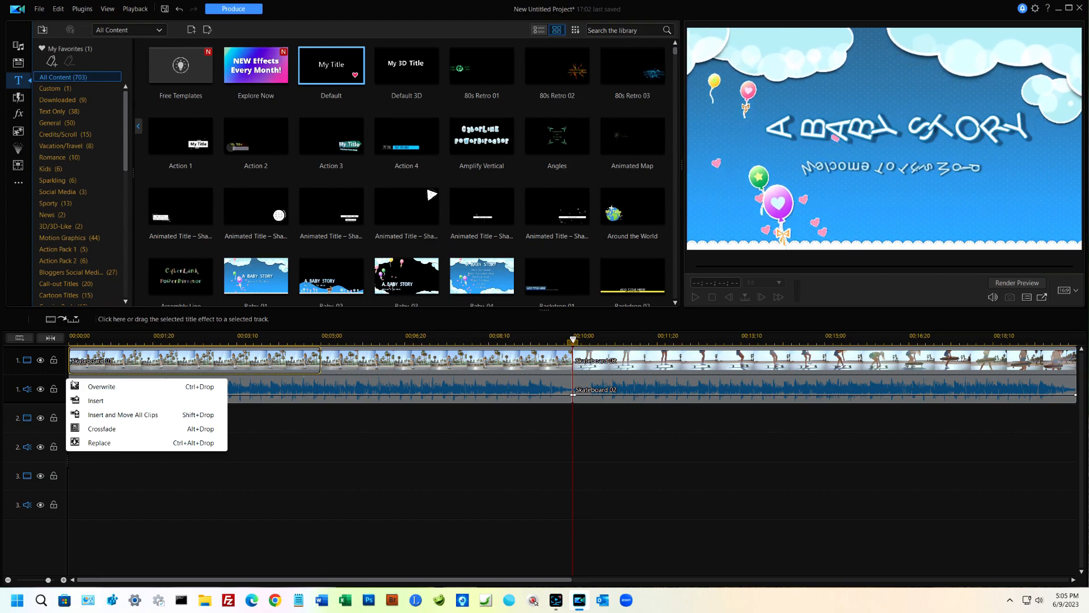
pyautogui.click(113, 389)
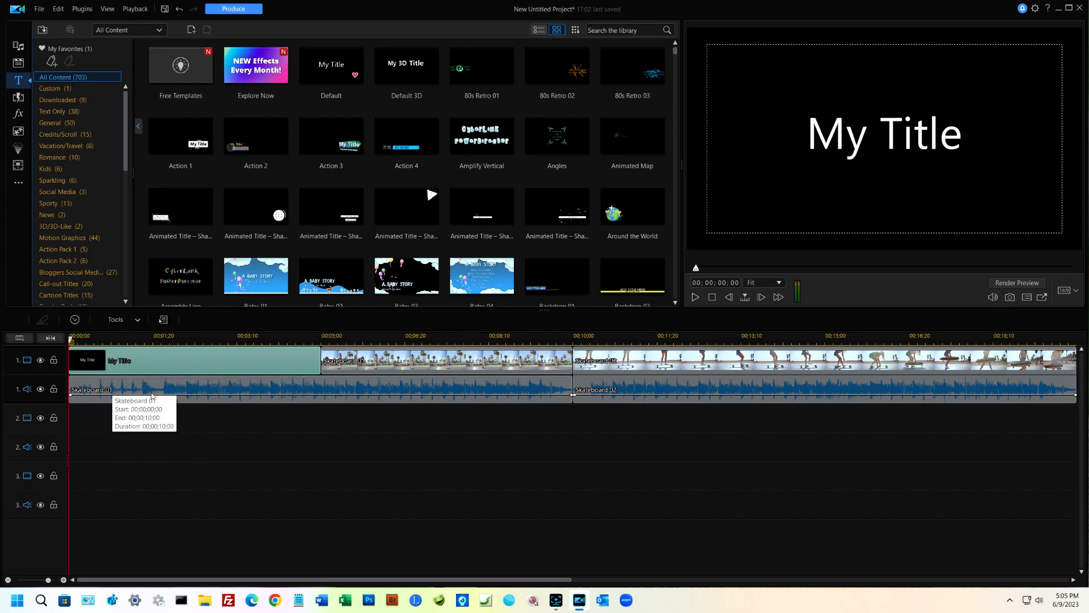
pyautogui.hotkey('ctrl', 'z')
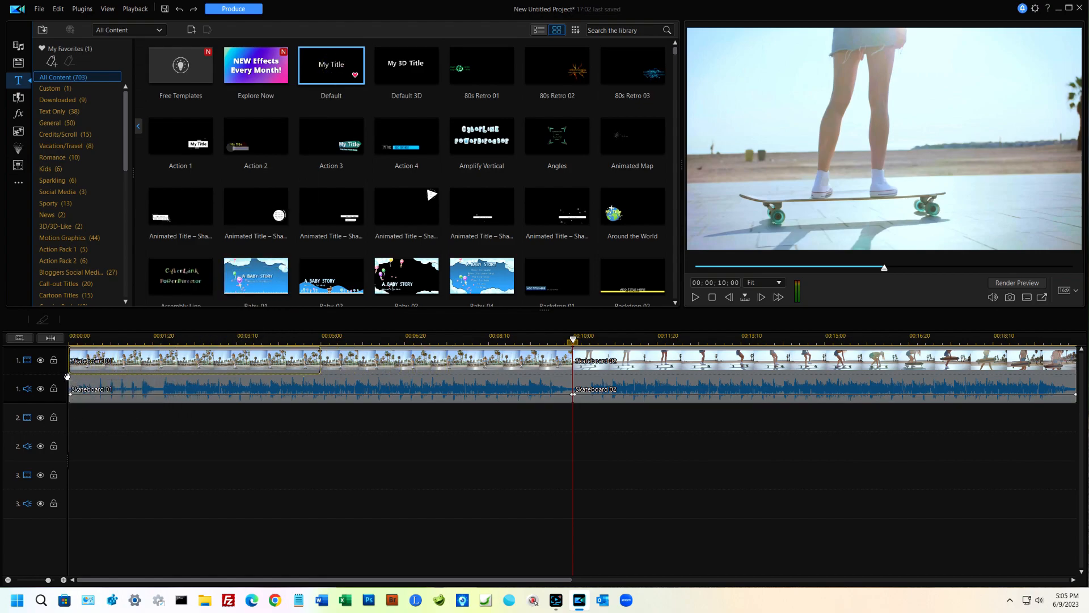
# Step: Try adding the Default title at the start of track 1 with Insert, and undo it
pyautogui.moveTo(67, 377); pyautogui.dragTo(69, 379)
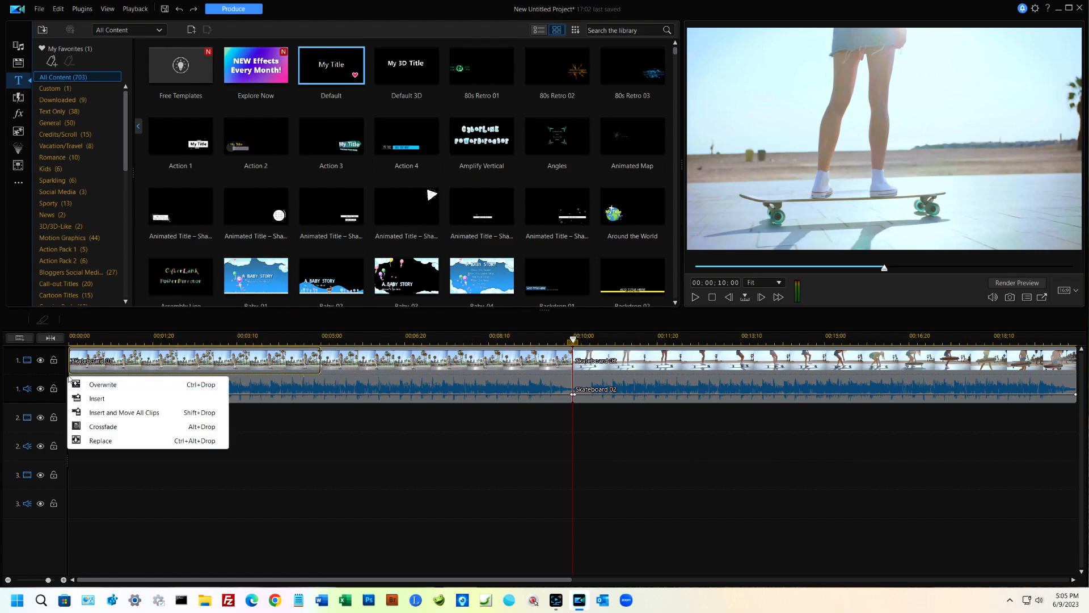
pyautogui.click(99, 400)
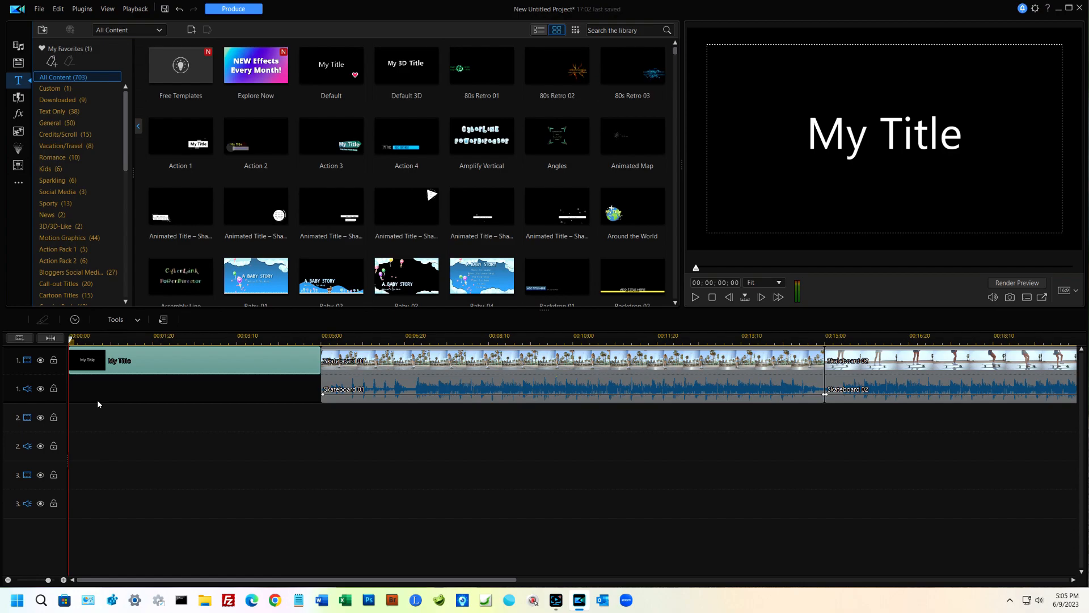
pyautogui.hotkey('ctrl', 'z')
# Step: Try adding the Default title at the start of track 1 with Insert and Move All Clips, and undo it
pyautogui.moveTo(331, 66); pyautogui.dragTo(63, 372)
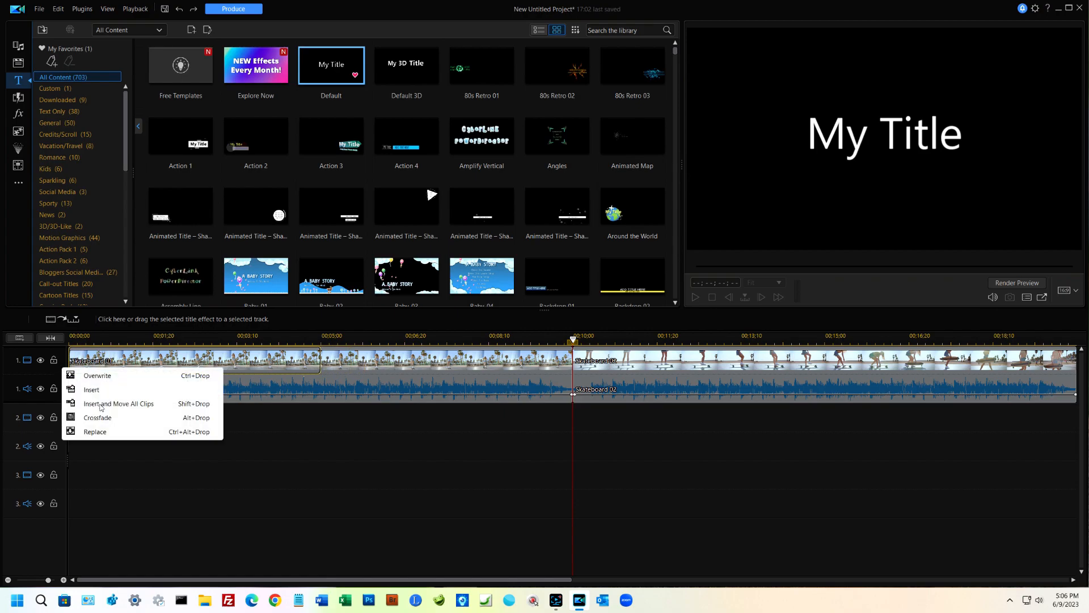
pyautogui.click(101, 404)
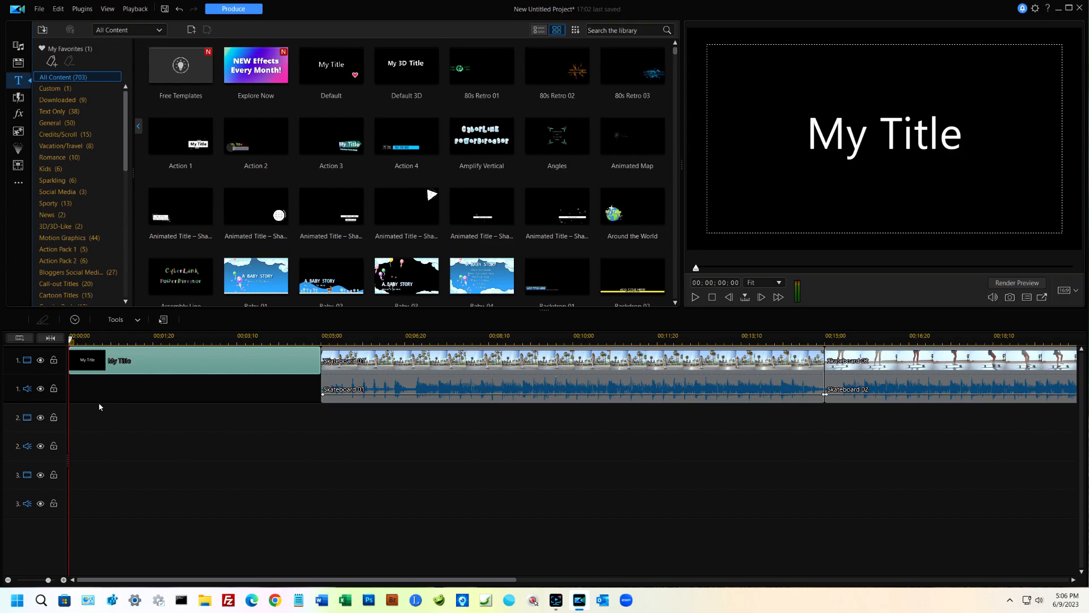
pyautogui.hotkey('ctrl', 'z')
# Step: Try adding the Default title at the start of track 1 with Crossfade, and undo it
pyautogui.click(336, 66)
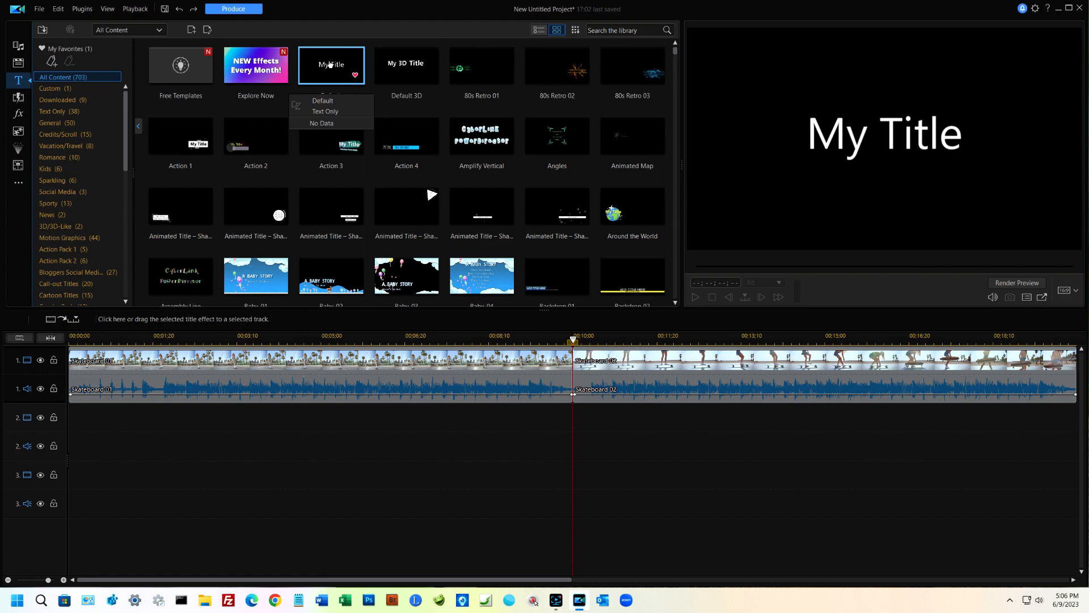
pyautogui.moveTo(331, 64); pyautogui.dragTo(65, 368)
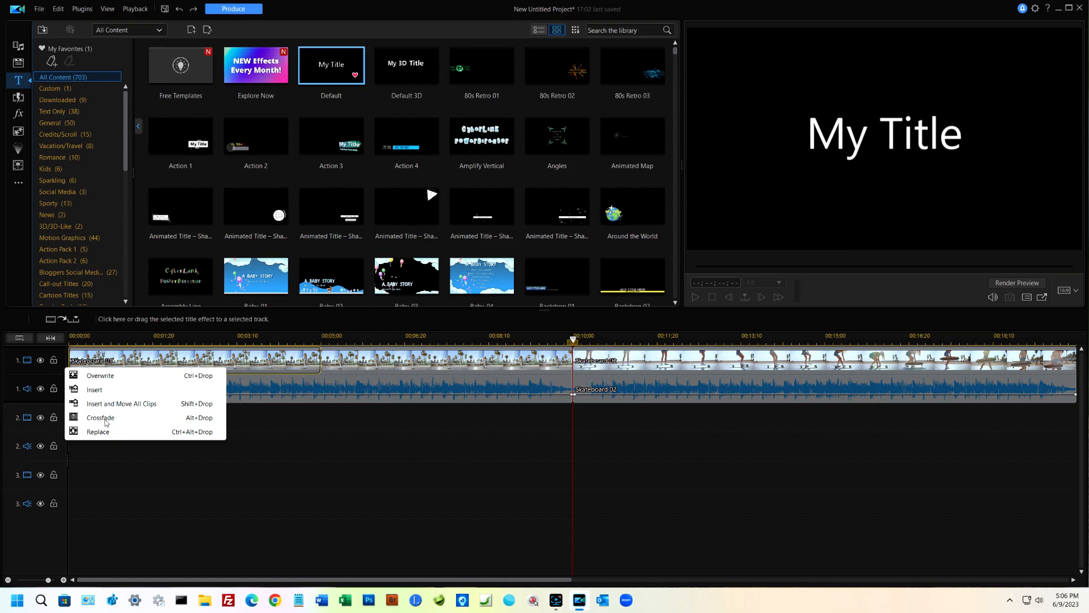
pyautogui.click(106, 419)
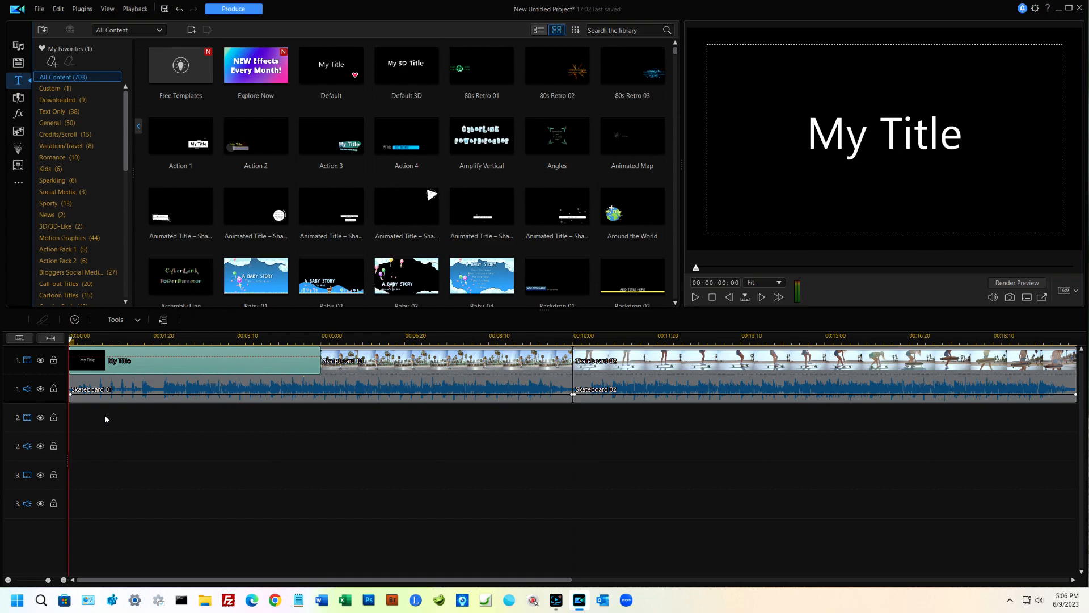
pyautogui.hotkey('ctrl', 'z')
# Step: Try replacing the Skateboard 01 video on track 1 with the Default title using Replace, and undo it
pyautogui.click(335, 69)
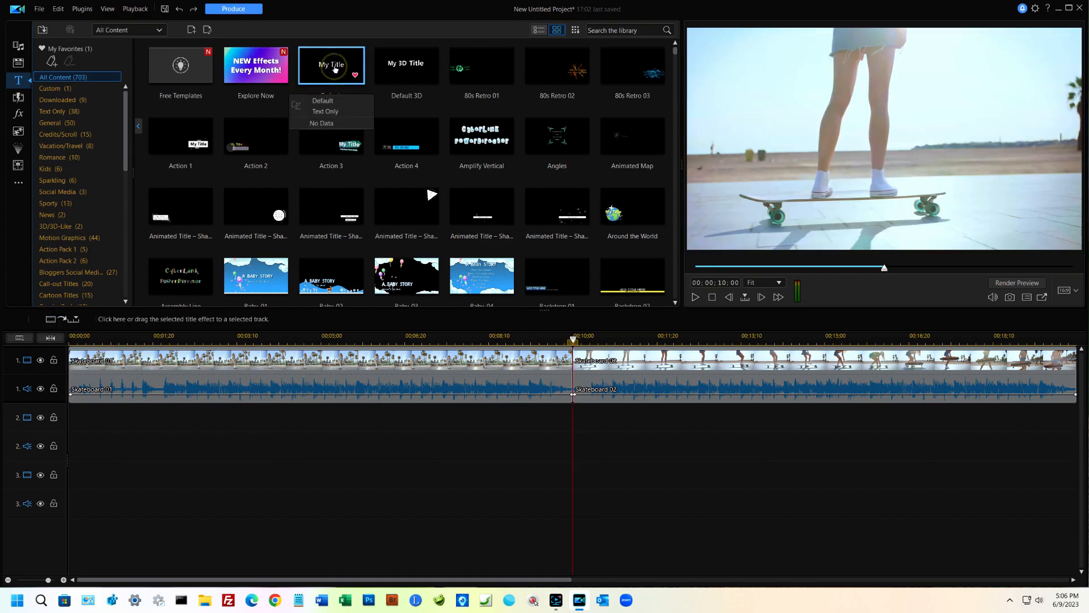
pyautogui.moveTo(336, 68); pyautogui.dragTo(66, 357)
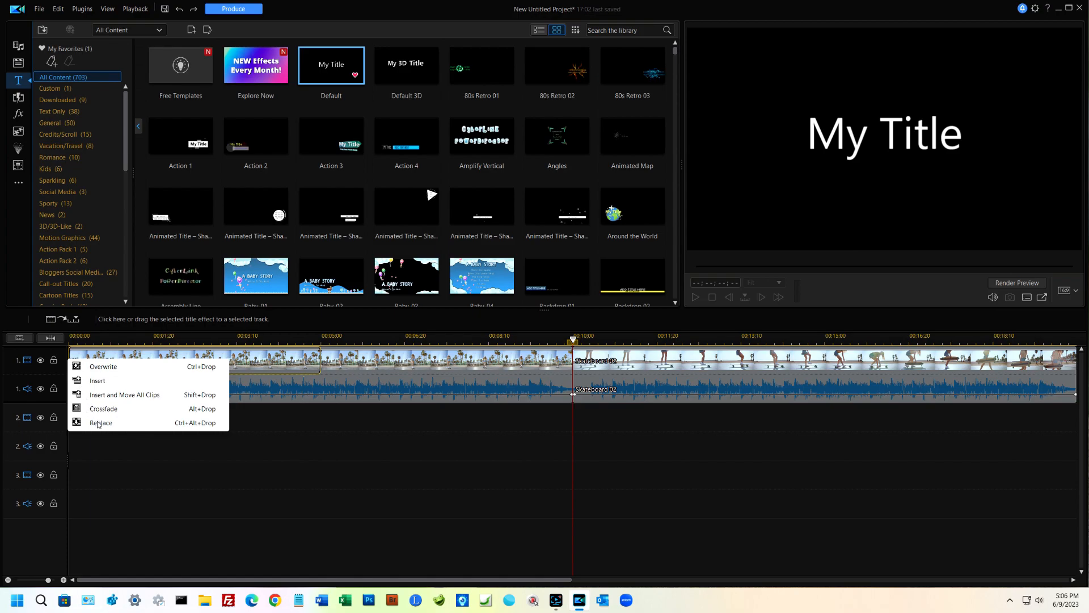
pyautogui.click(99, 423)
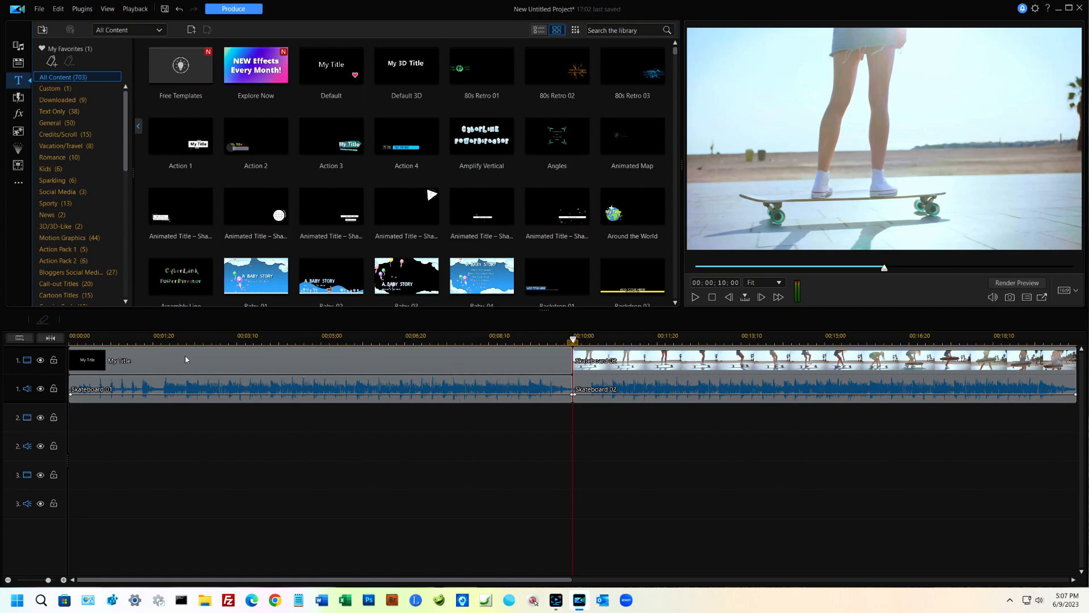
pyautogui.hotkey('ctrl', 'z')
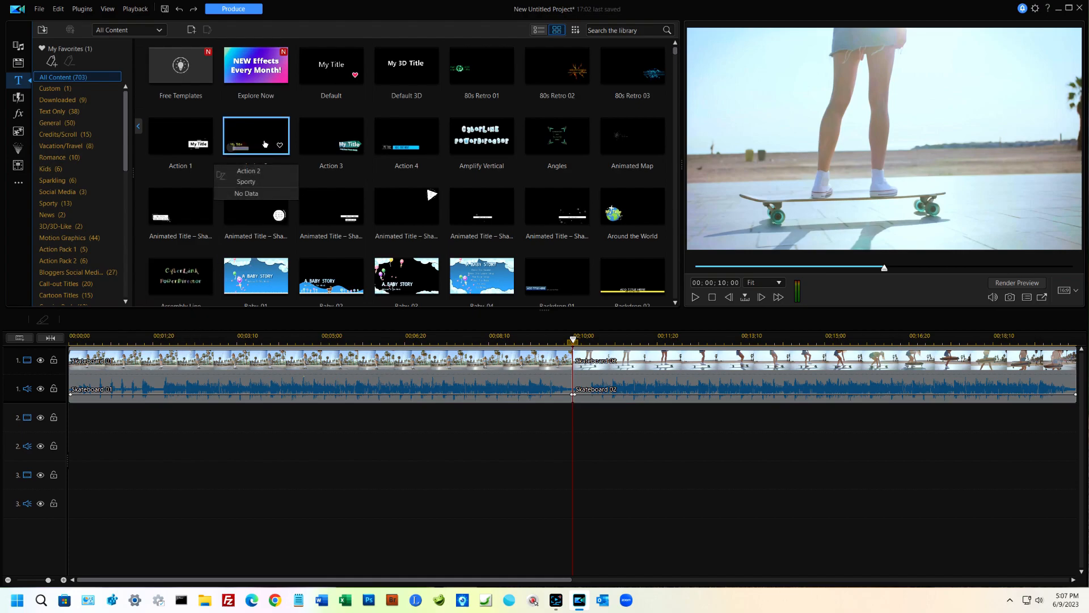
# Step: Place the Default title at the start of track 2 and play it over the Skateboard 01 clip
pyautogui.click(329, 66)
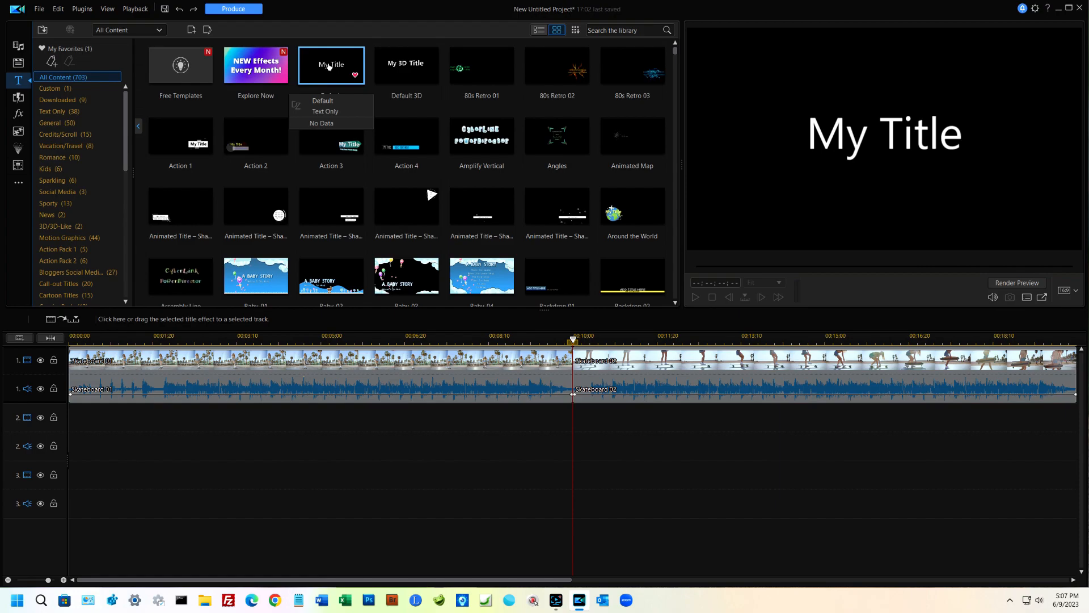
pyautogui.moveTo(329, 65); pyautogui.dragTo(64, 433)
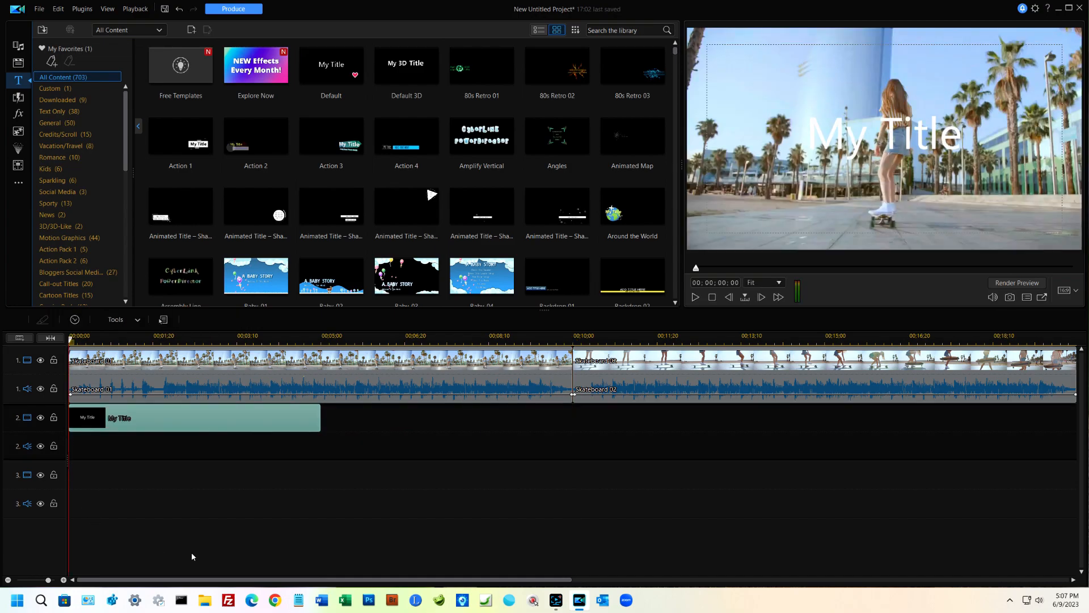
pyautogui.press('space')
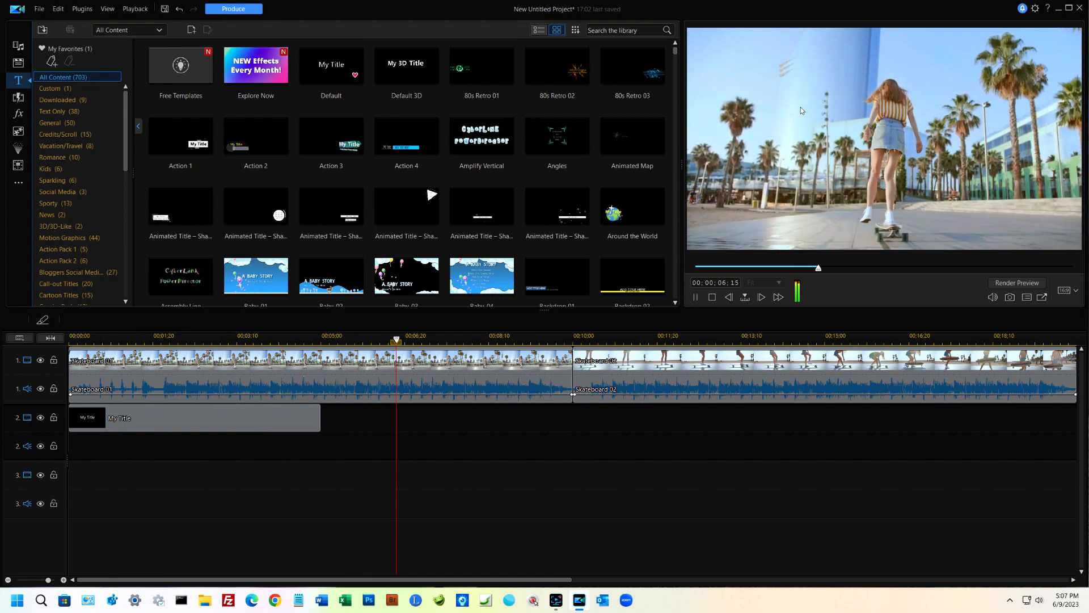
pyautogui.press('space')
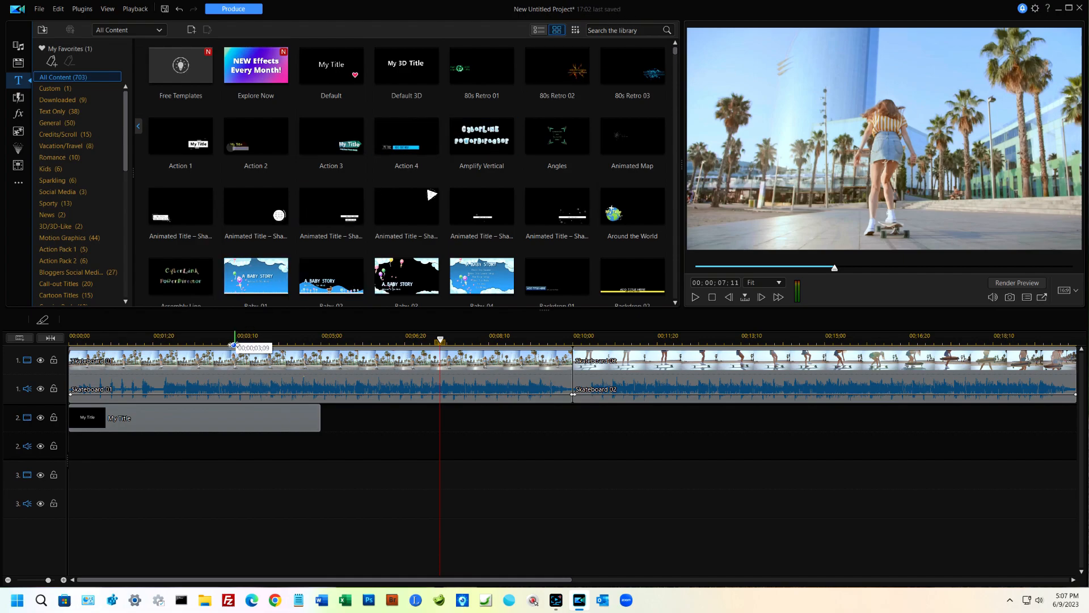
# Step: Delete the My Title clip from track 2
pyautogui.click(176, 421)
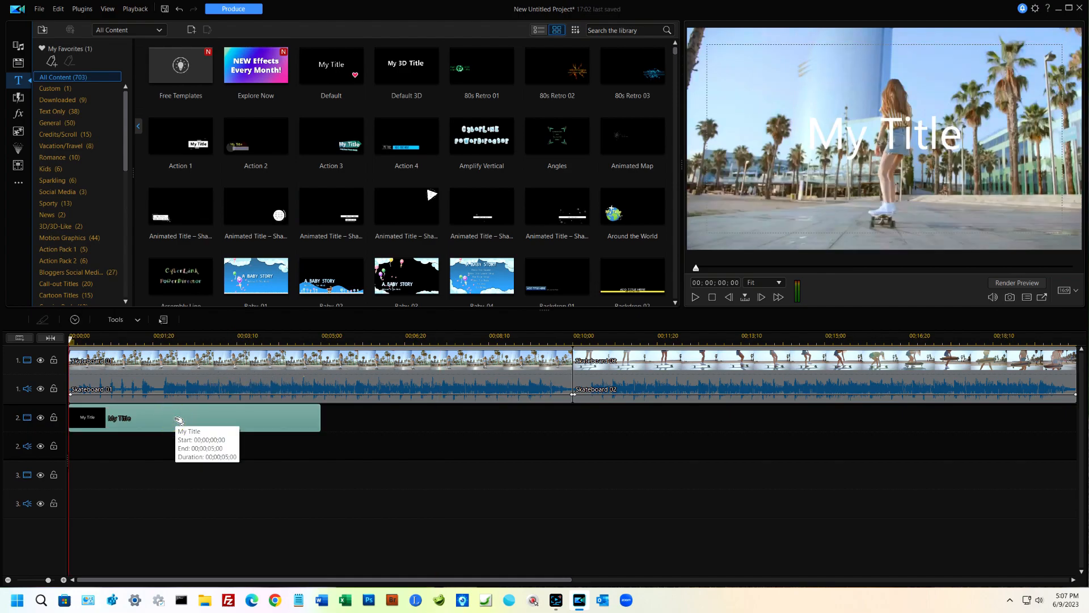
pyautogui.press('Delete')
# Step: Find the Dreamworks Intro title template among all titles and preview it
pyautogui.scroll(-10, 409, 272)
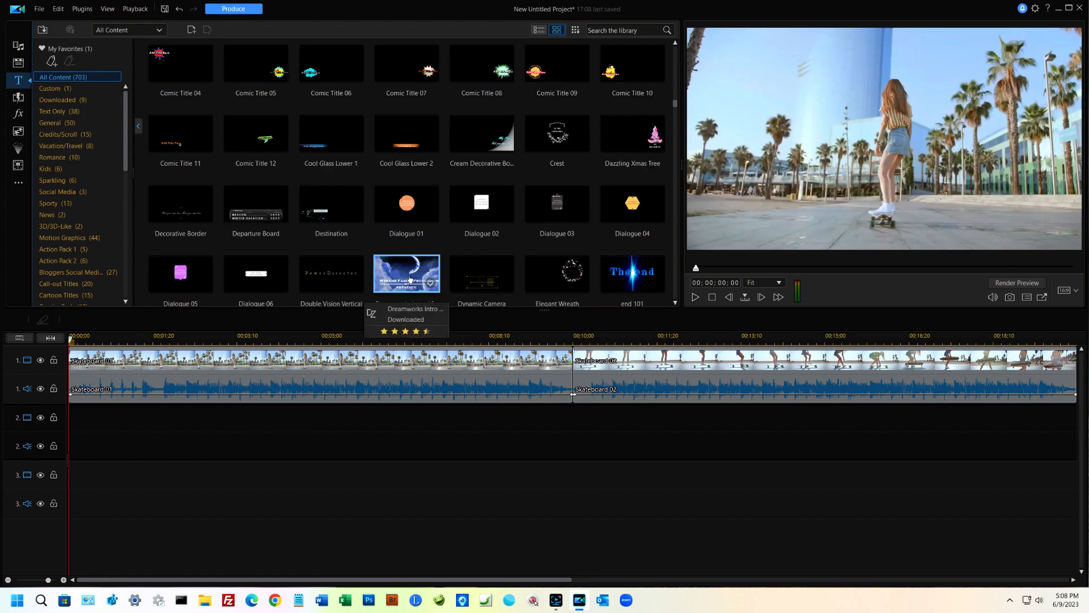
pyautogui.click(410, 279)
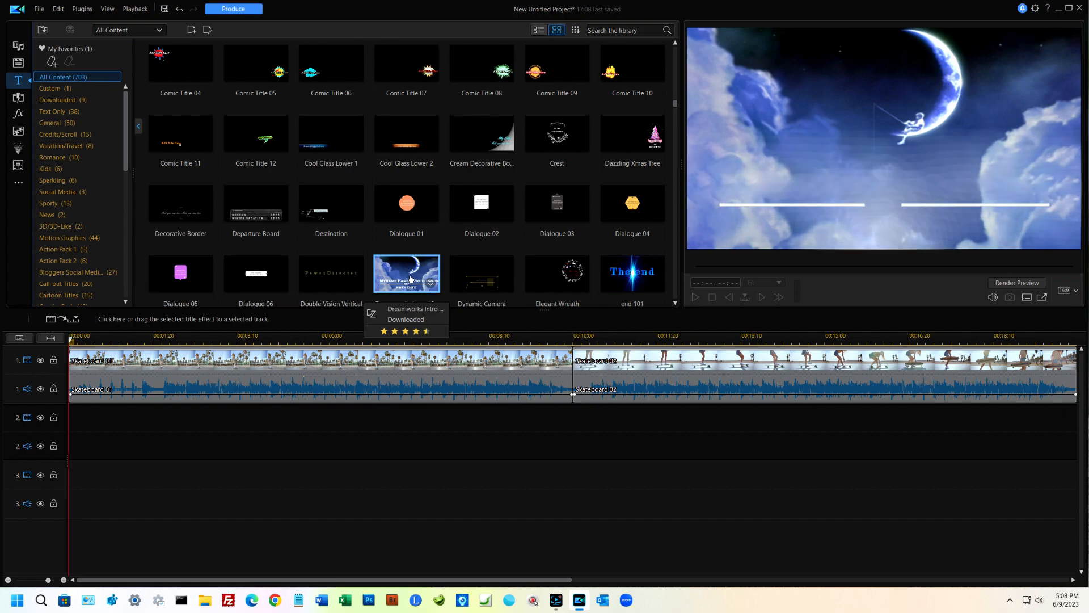
# Step: Place the Dreamworks Intro title at the start of track 2 and play it over the Skateboard 01 clip
pyautogui.moveTo(410, 279); pyautogui.dragTo(68, 426)
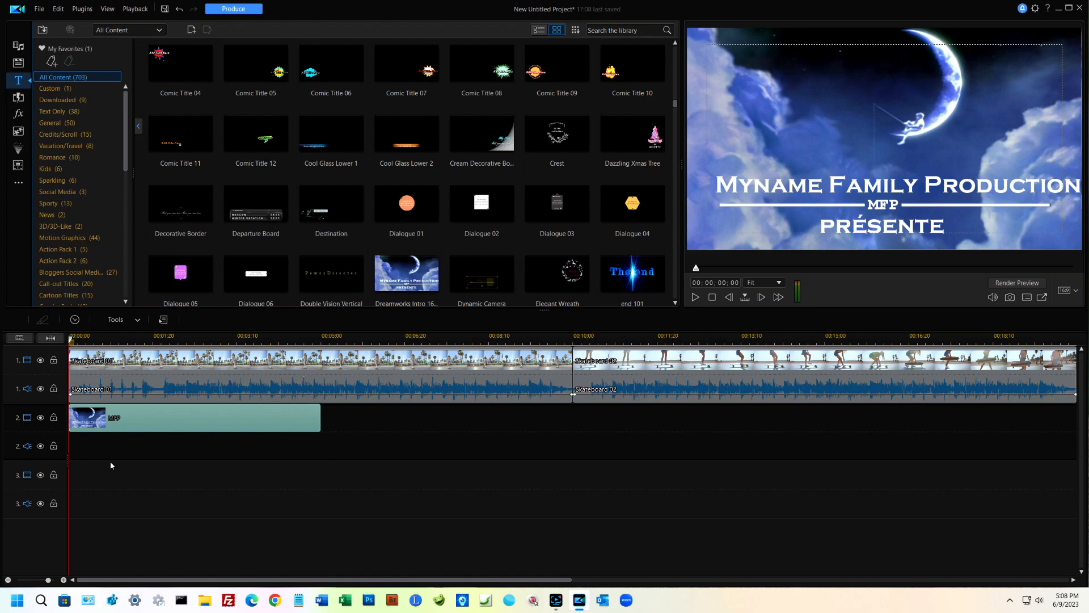
pyautogui.press('space')
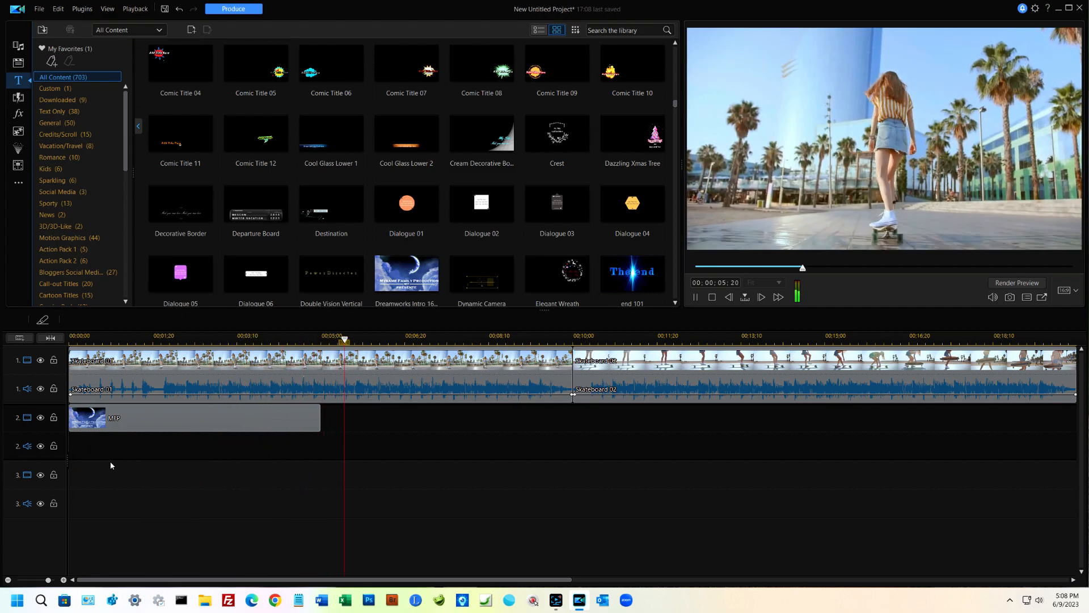
pyautogui.press('space')
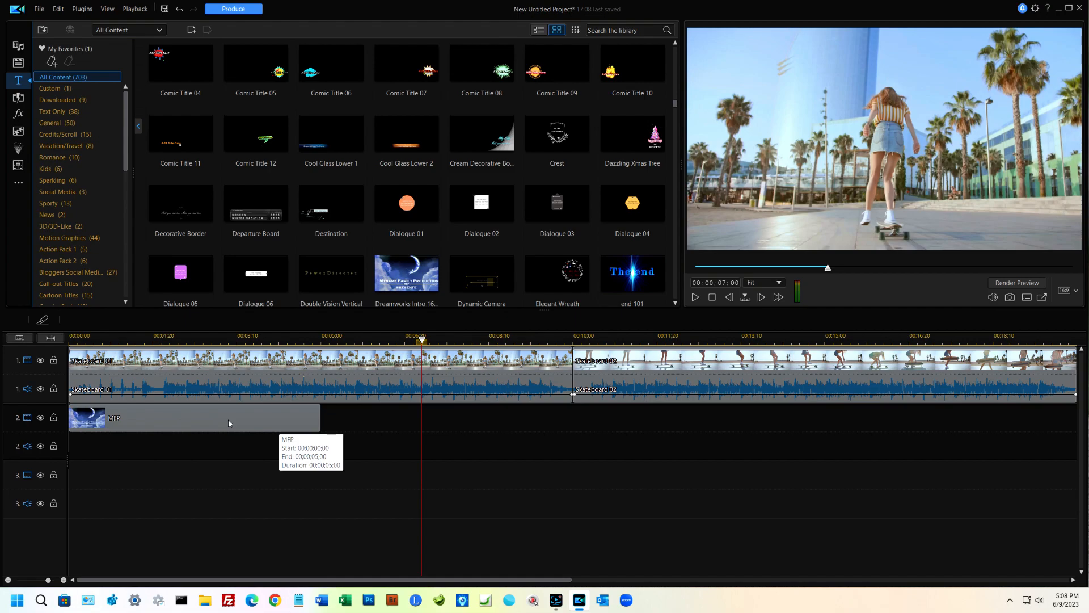
# Step: Move the MFP title from track 2 onto the start of Skateboard 01 on track 1 using Crossfade, and play it
pyautogui.moveTo(212, 420); pyautogui.dragTo(172, 365)
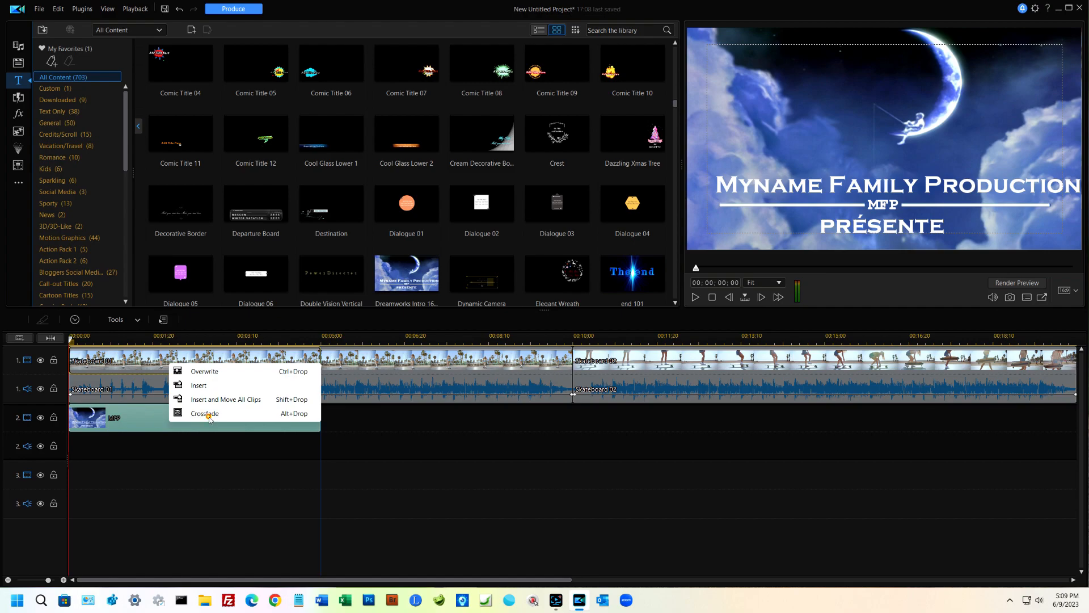
pyautogui.click(209, 418)
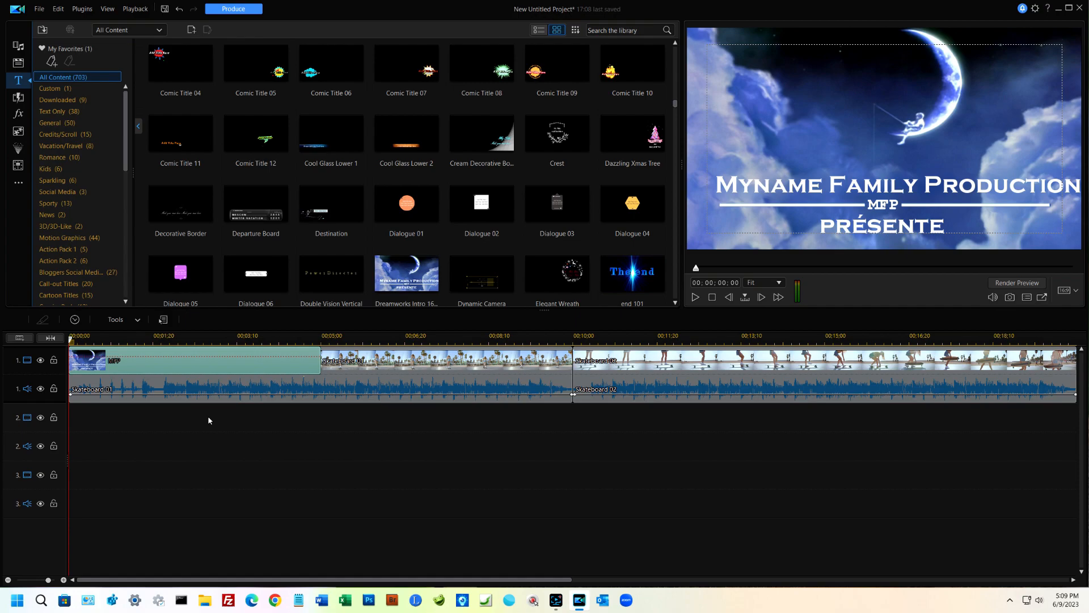
pyautogui.press('space')
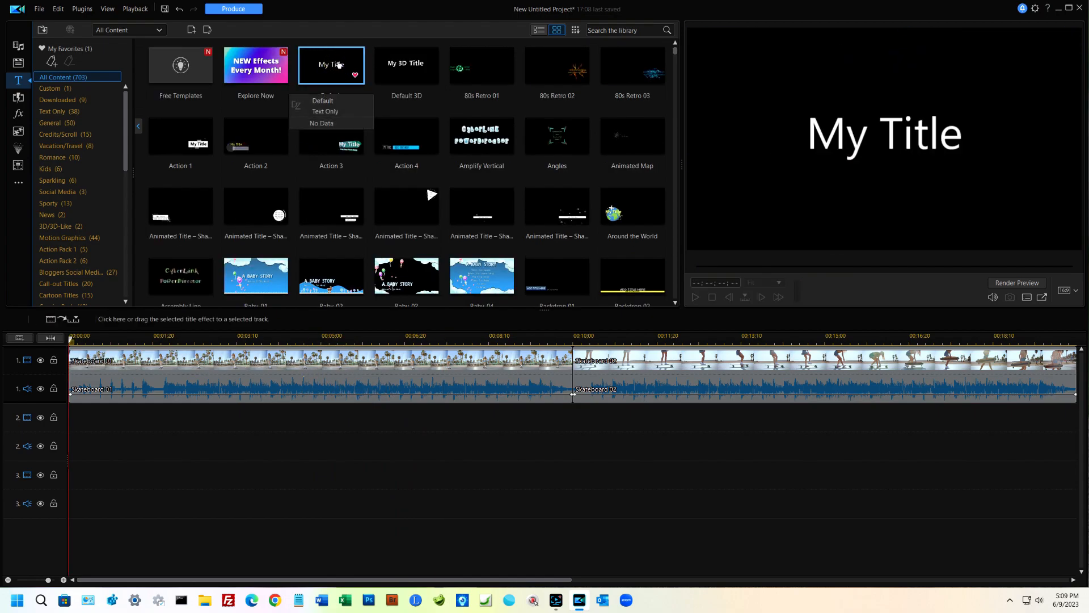
# Step: Place the Default title at the start of track 1 using Crossfade, and open it in the Title Designer
pyautogui.moveTo(338, 64); pyautogui.dragTo(61, 361)
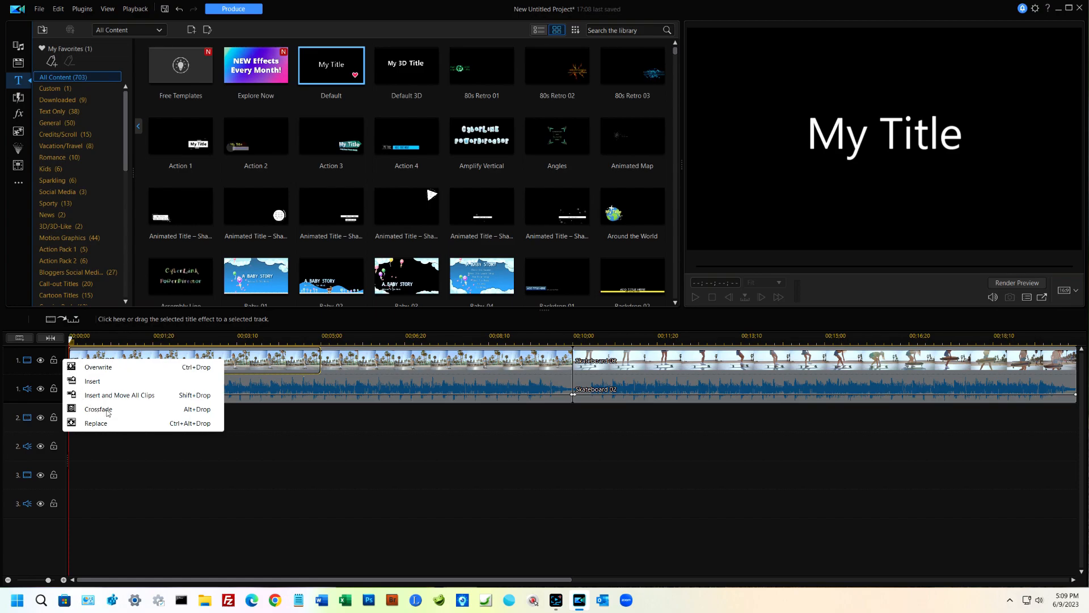
pyautogui.click(107, 411)
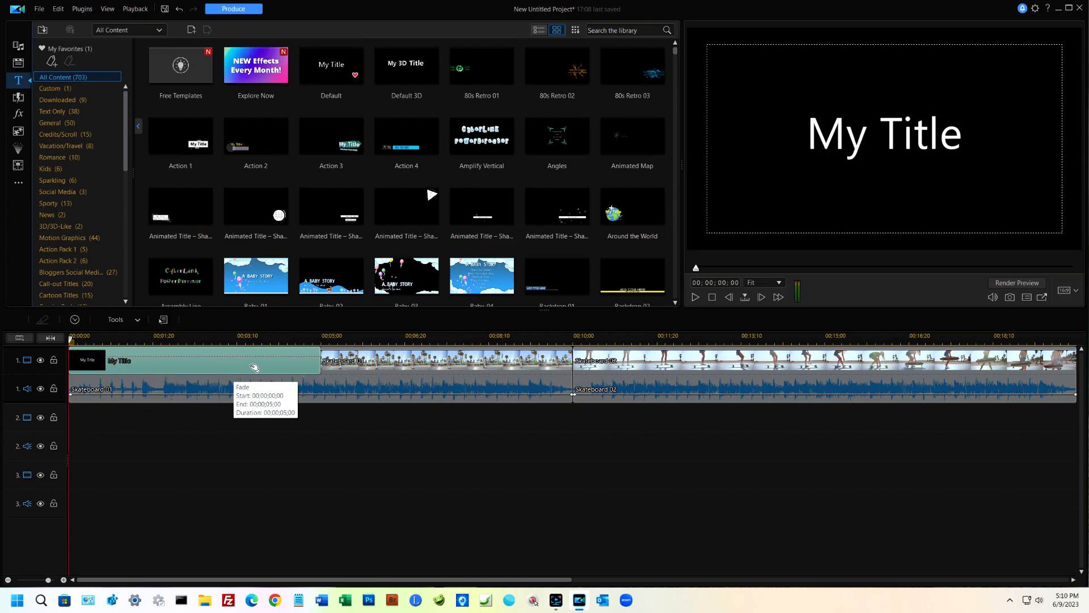
pyautogui.rightClick(284, 353)
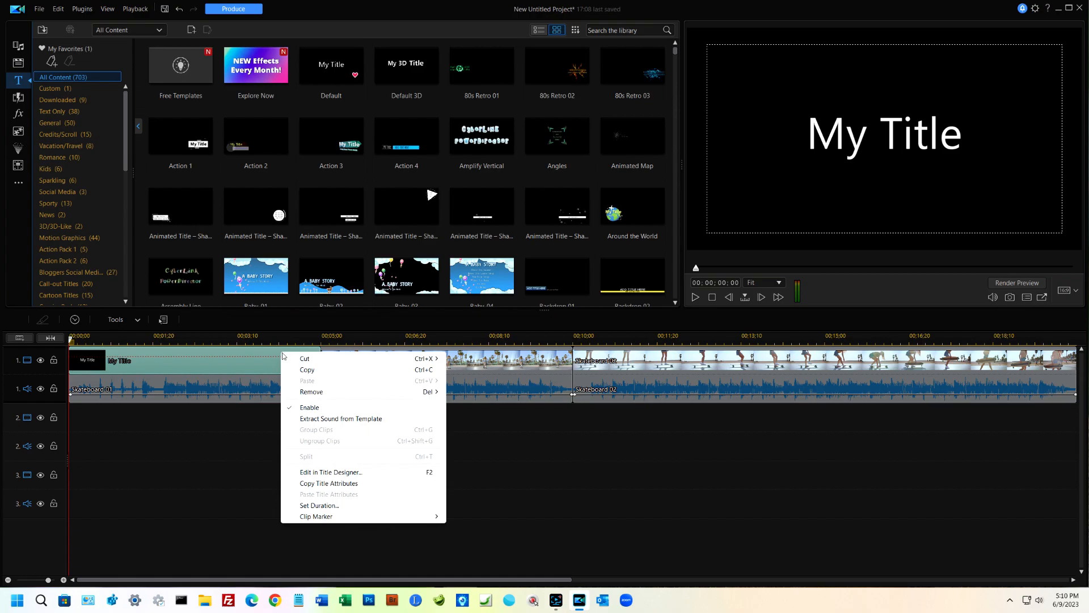
pyautogui.click(331, 472)
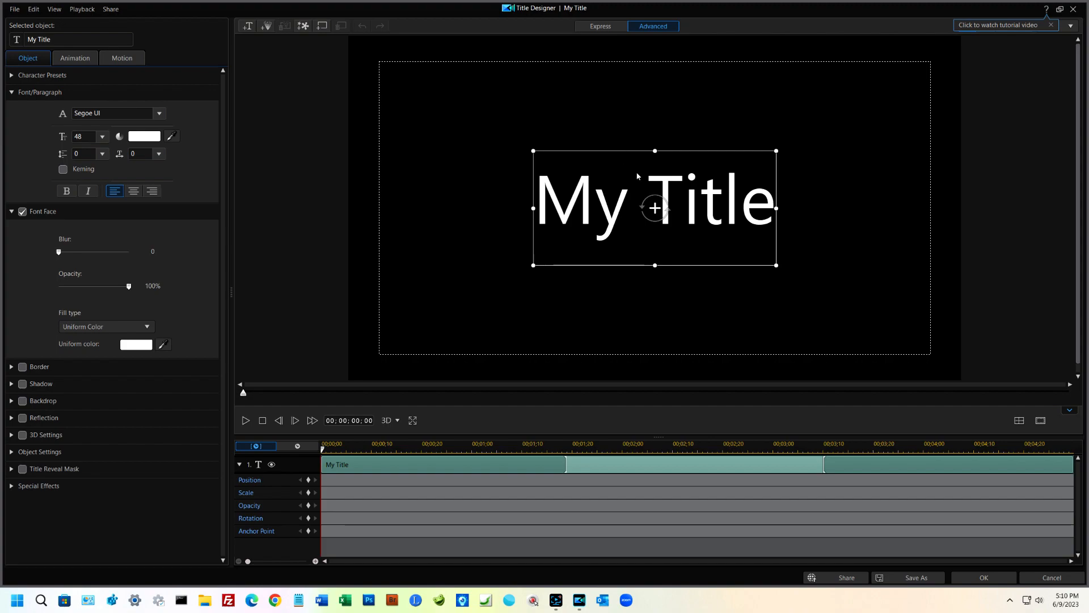
# Step: Replace the My Title text with three lines: "Skateboarding", "July 4, 2000" and "Anywhere, USA"
pyautogui.doubleClick(596, 204)
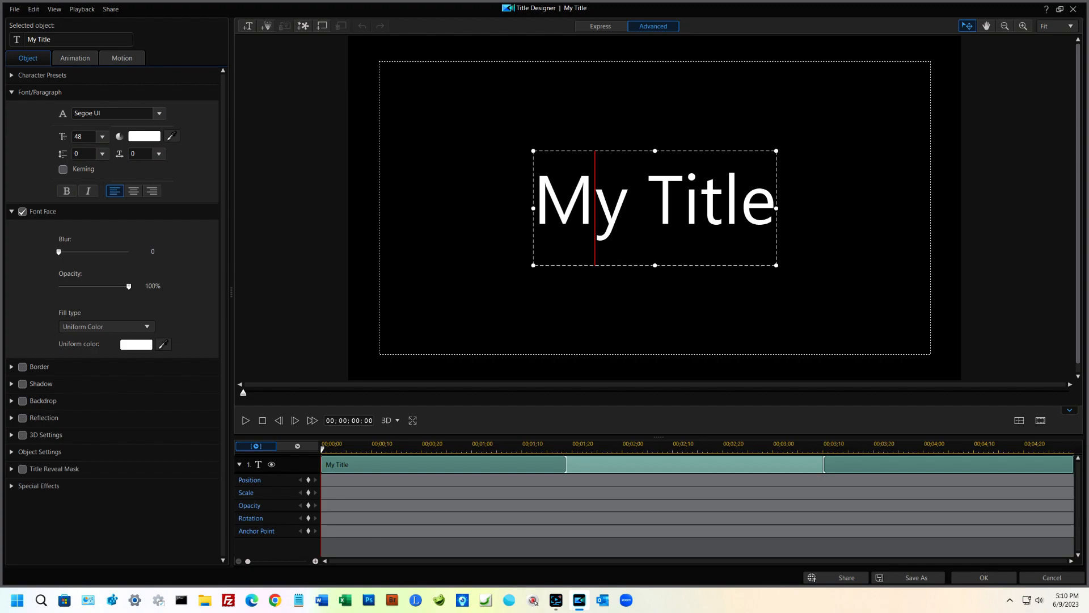
pyautogui.hotkey('ctrl', 'a')
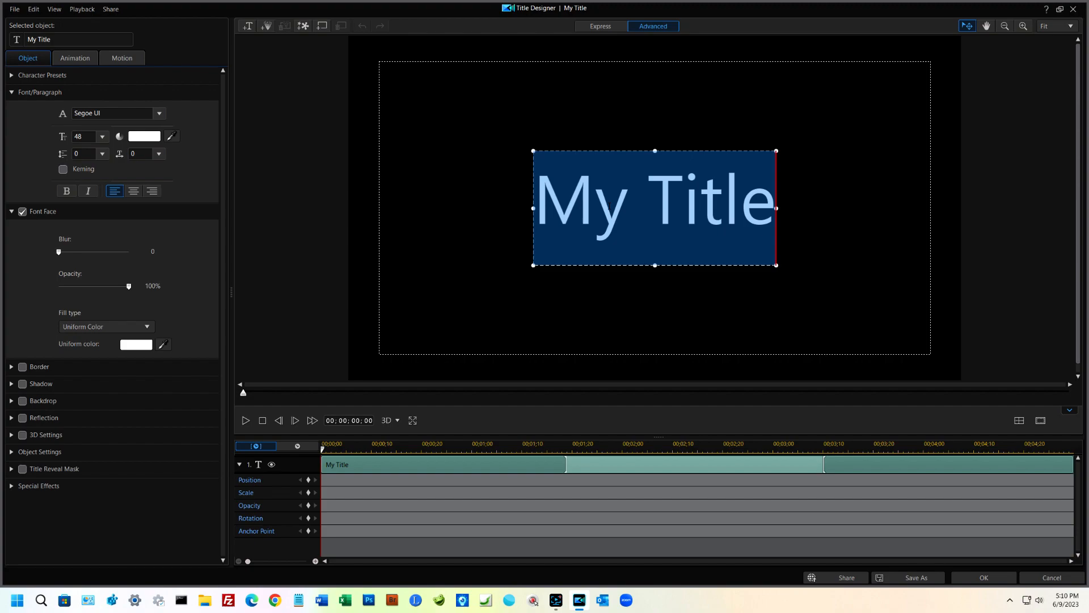
pyautogui.press('BackSpace')
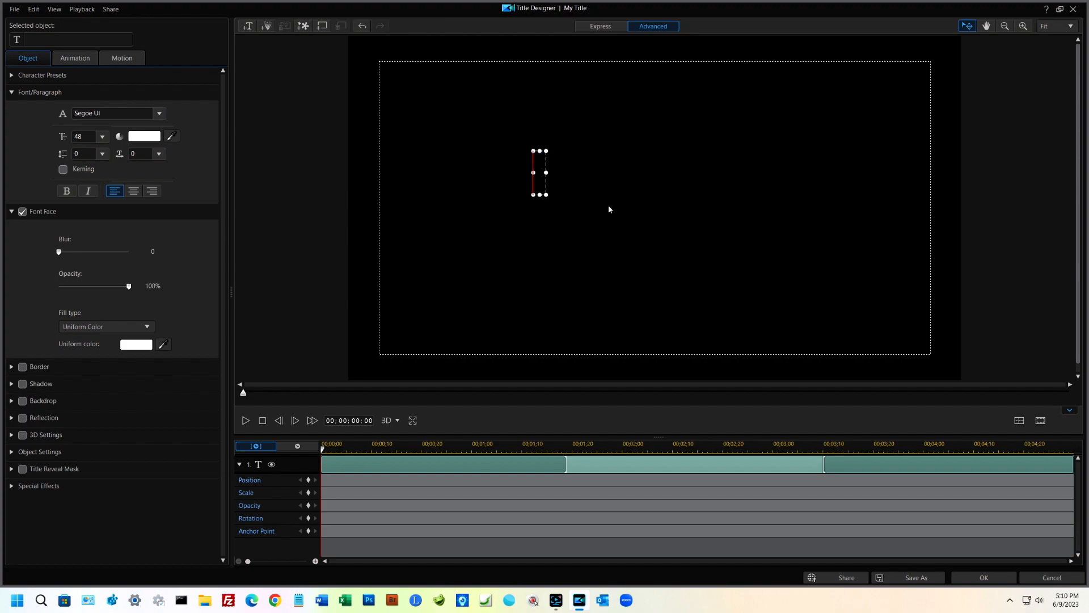
pyautogui.write('Skat')
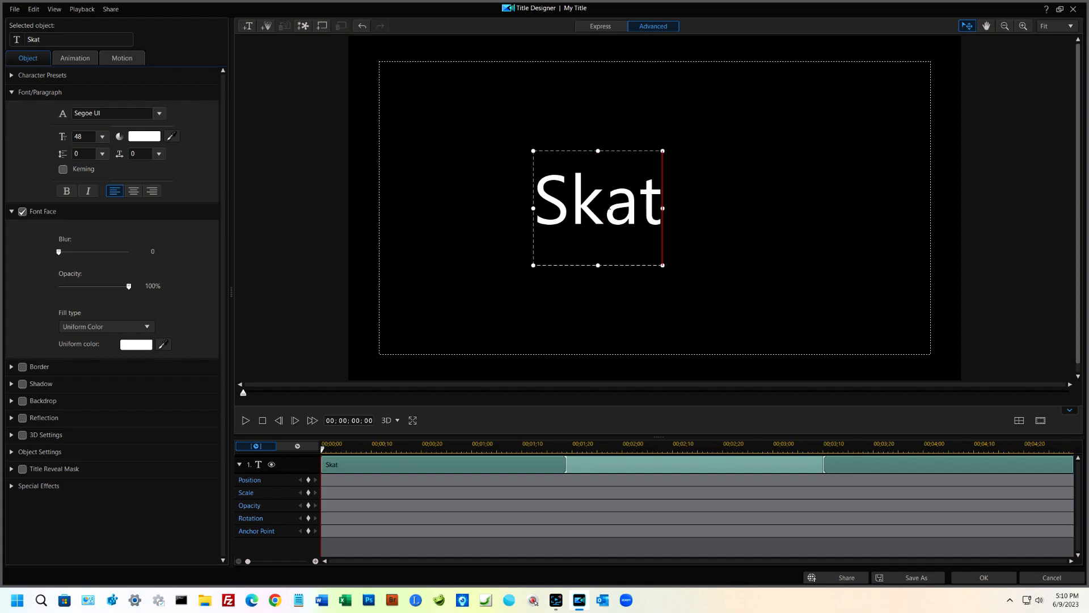
pyautogui.write('eboardin')
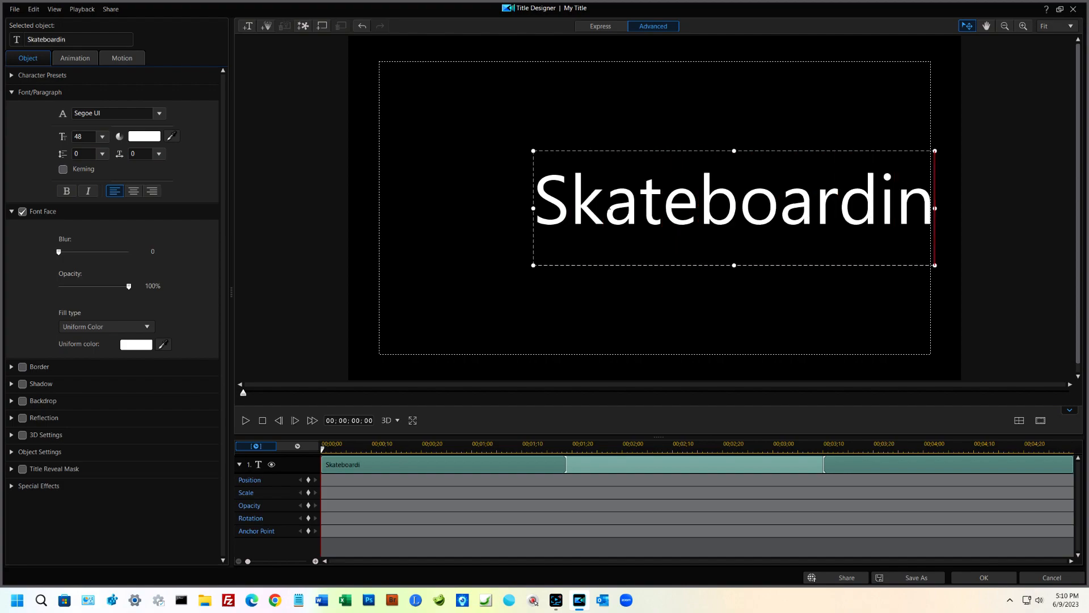
pyautogui.write('g')
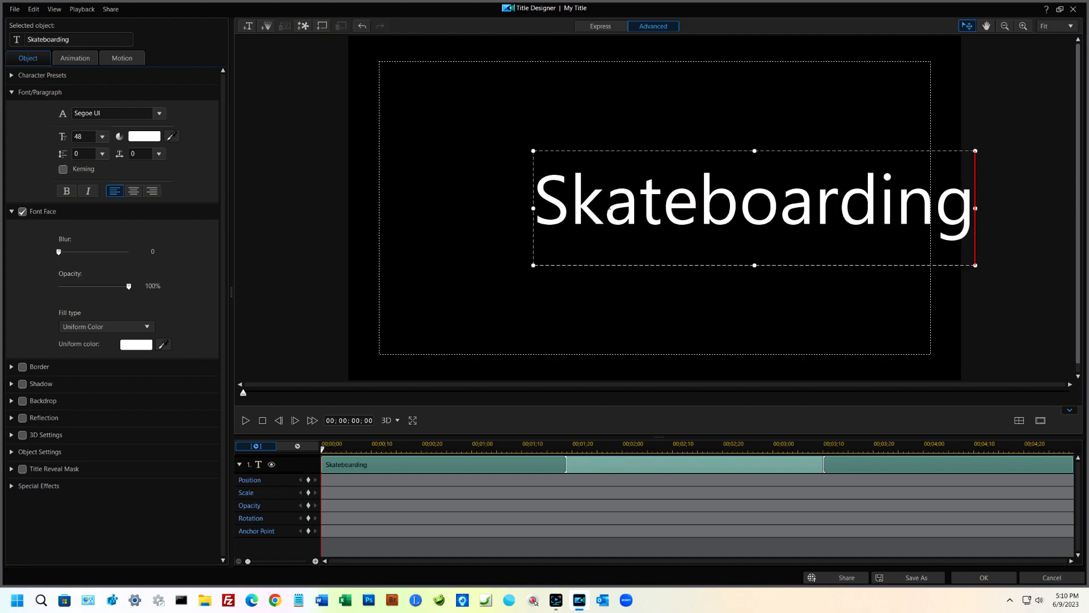
pyautogui.press('Return')
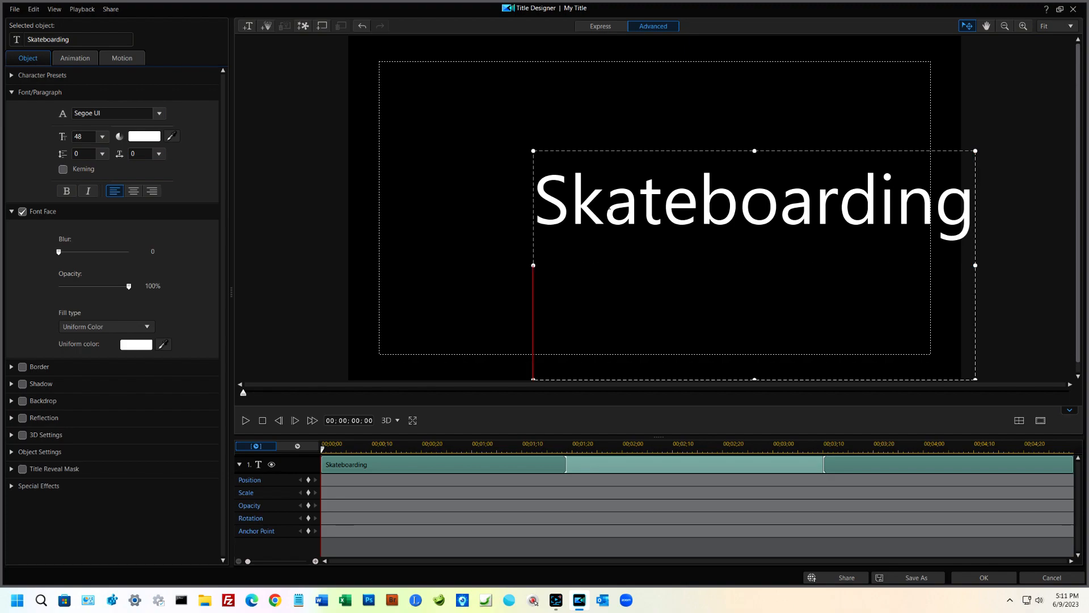
pyautogui.write('July 4,')
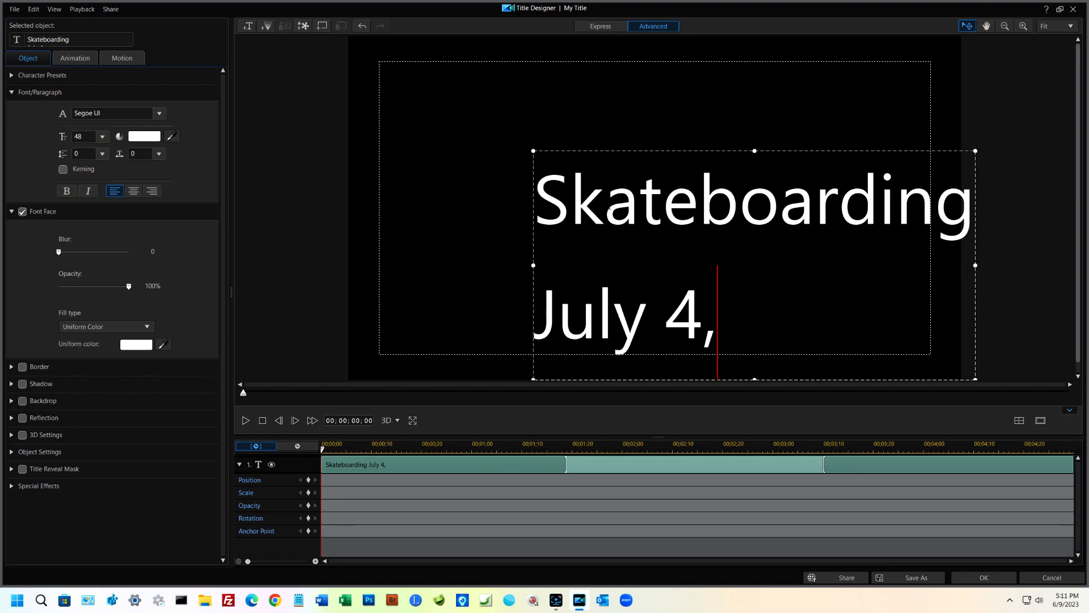
pyautogui.write(' 2000')
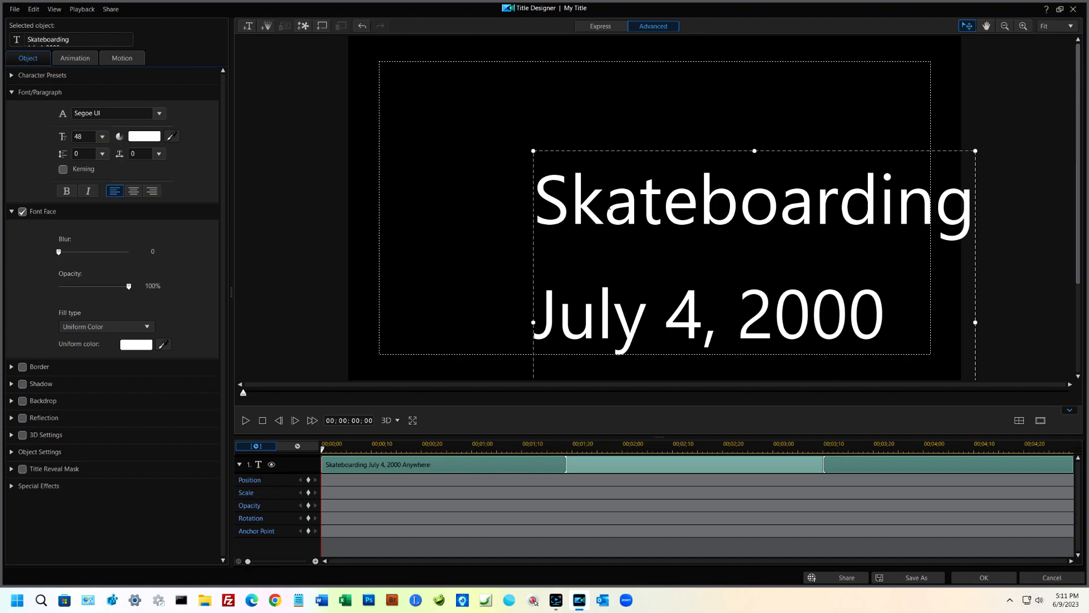
pyautogui.write('USA')
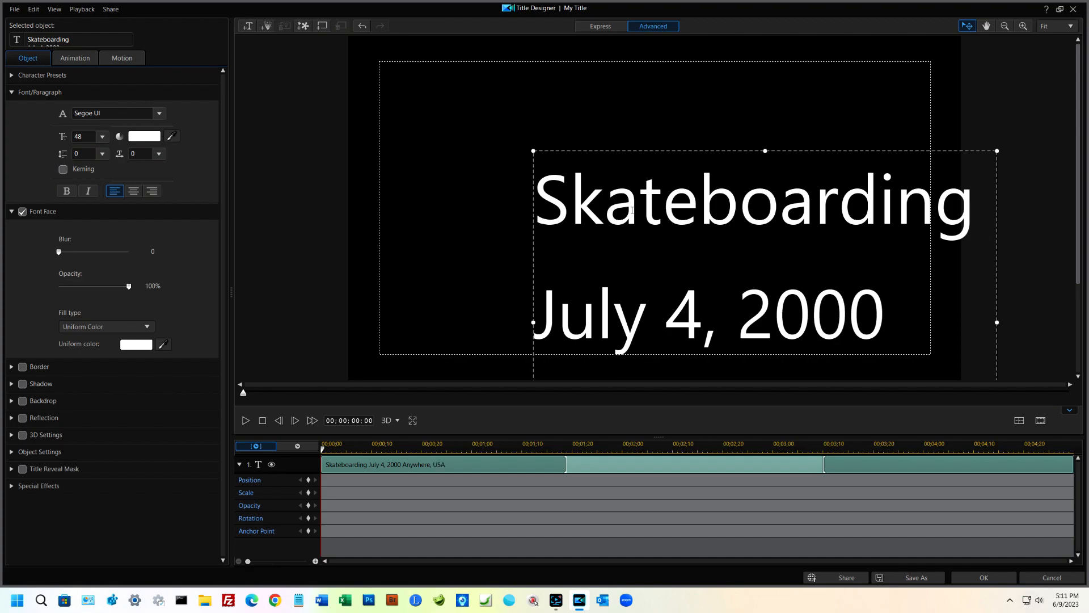
# Step: Set the font size of all three title lines to 26
pyautogui.hotkey('ctrl', 'a')
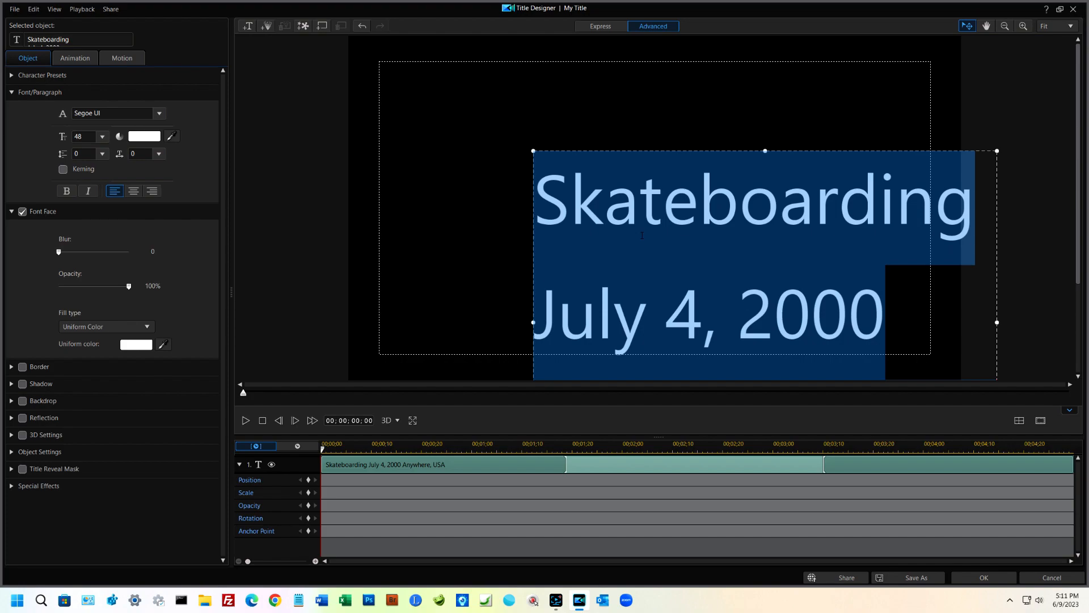
pyautogui.rightClick(642, 235)
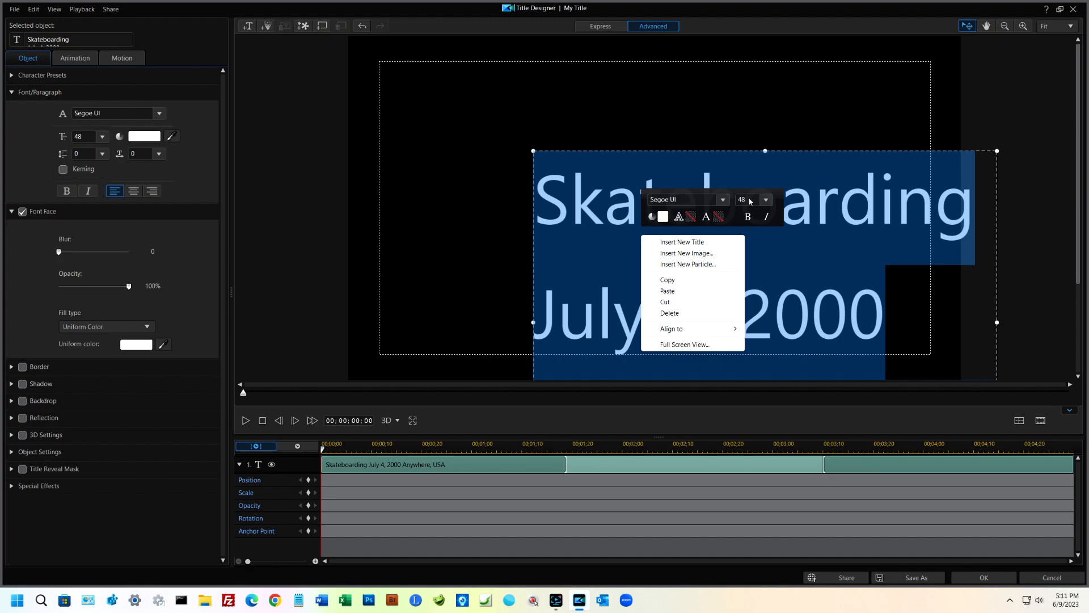
pyautogui.click(768, 198)
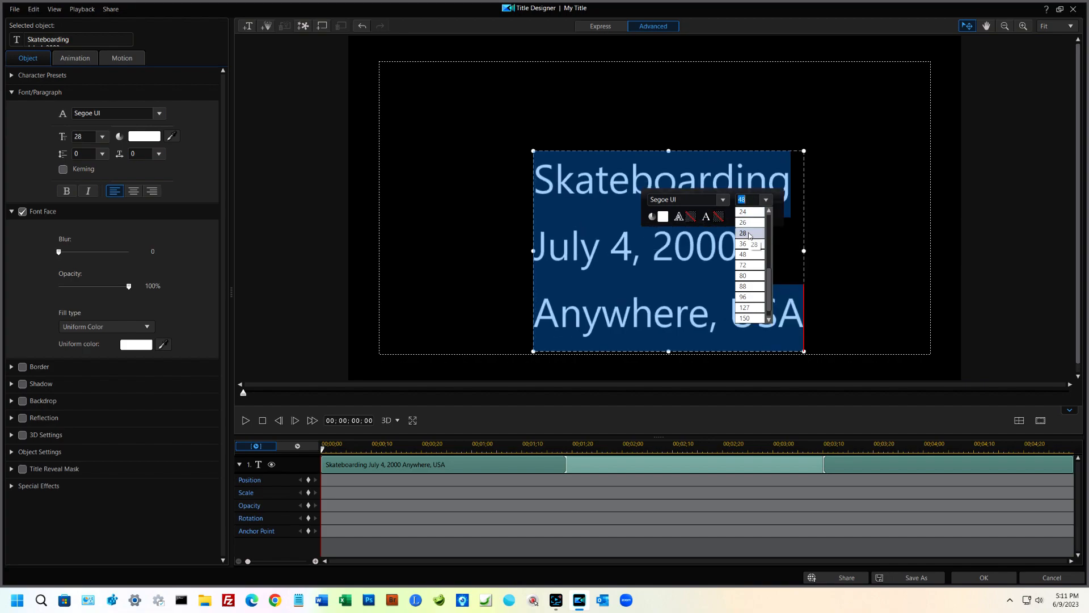
pyautogui.click(749, 223)
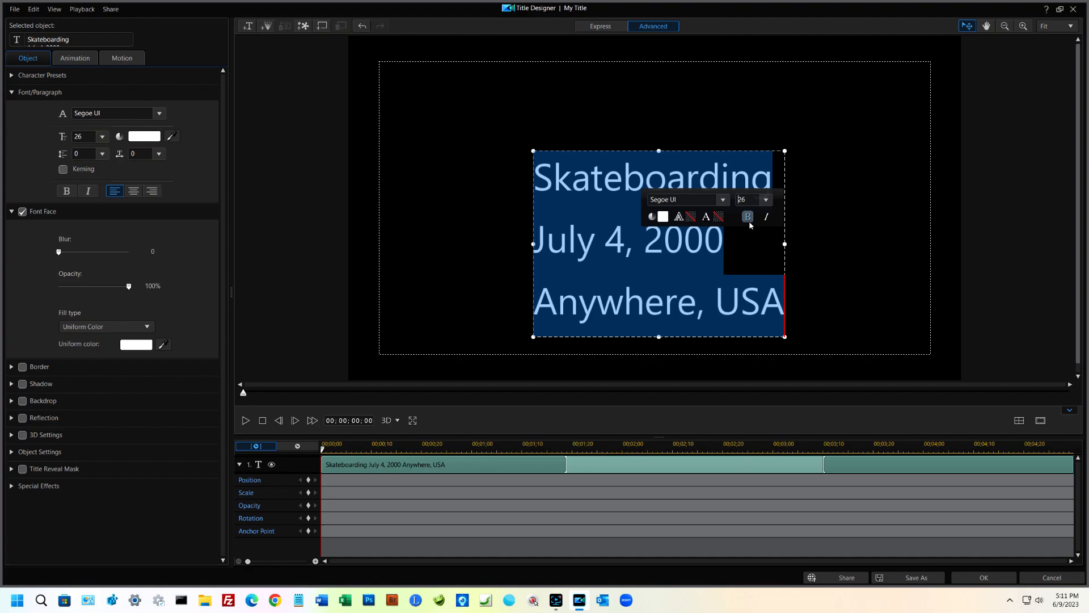
# Step: Change the font of all three title lines to Arial
pyautogui.click(723, 200)
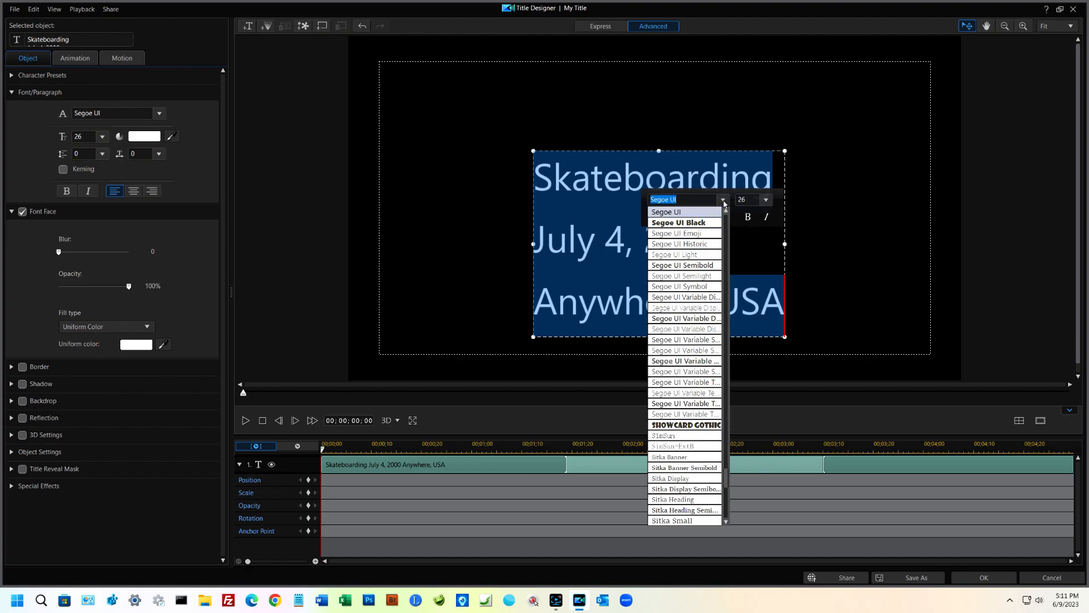
pyautogui.click(727, 228)
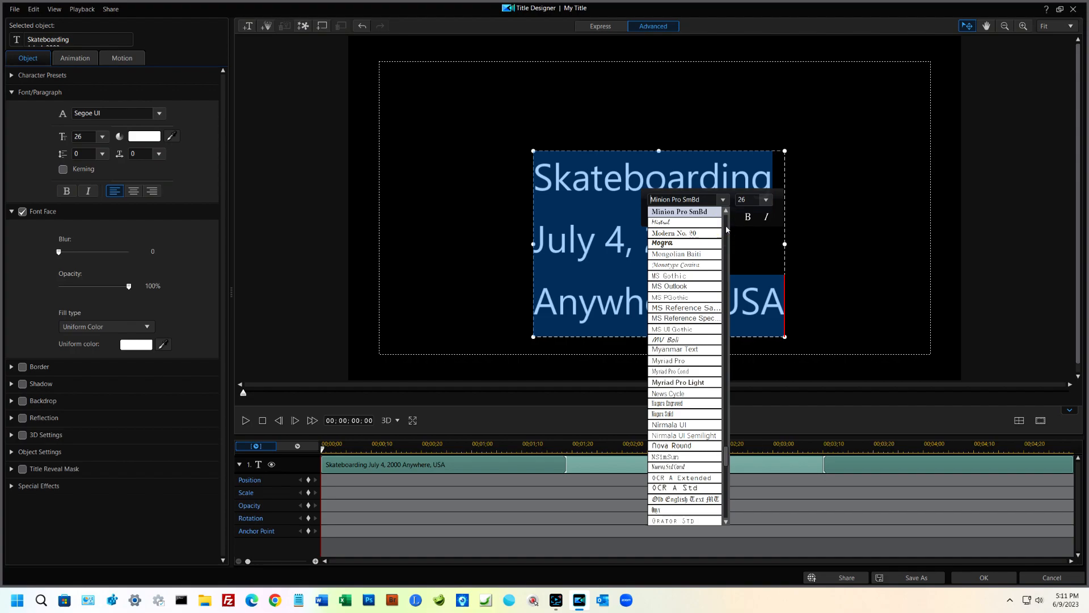
pyautogui.moveTo(728, 462); pyautogui.dragTo(727, 221)
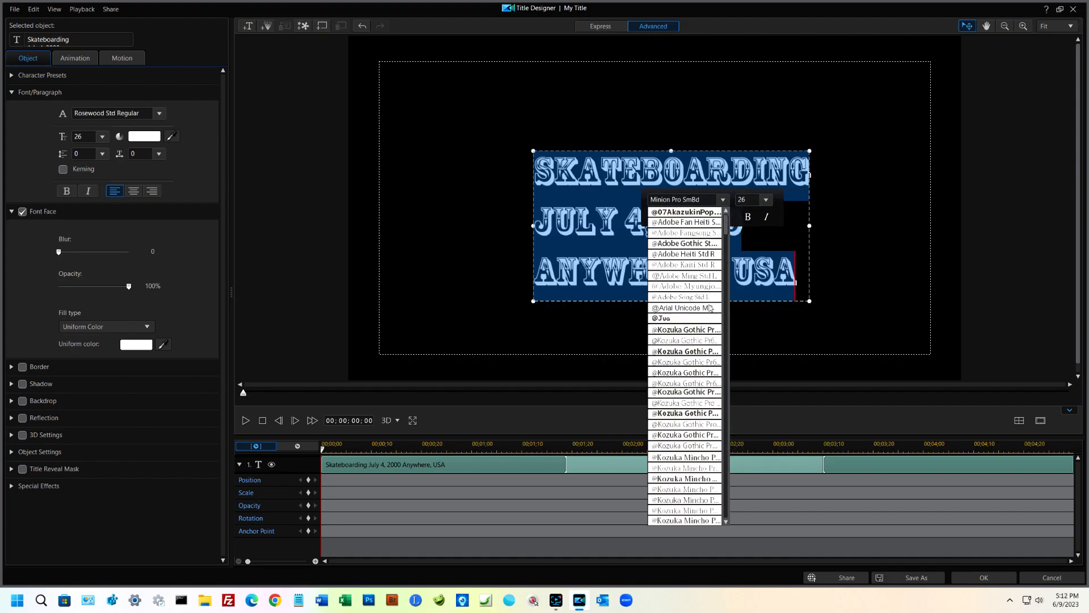
pyautogui.scroll(-8, 698, 397)
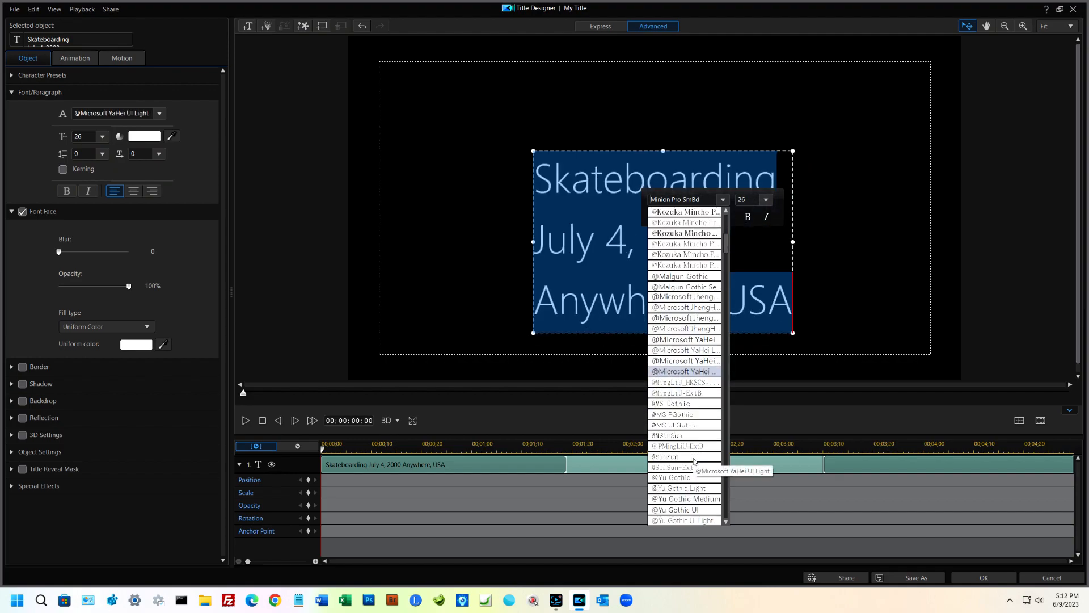
pyautogui.scroll(-8, 694, 460)
pyautogui.scroll(-2, 684, 464)
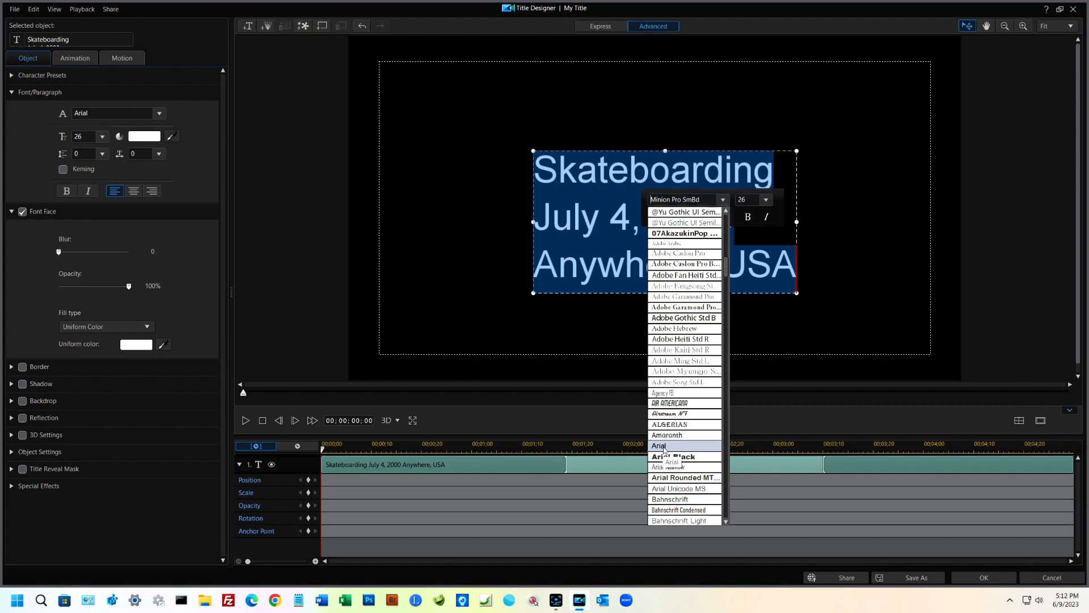
pyautogui.click(665, 446)
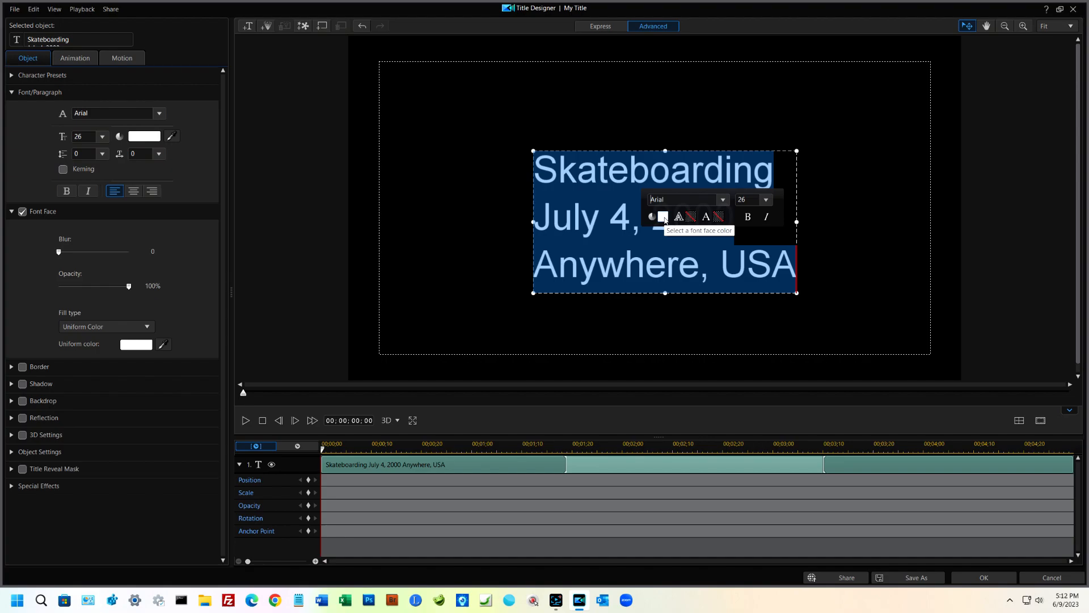
# Step: Set the font face color of the title text to yellow, FFFF00
pyautogui.click(663, 216)
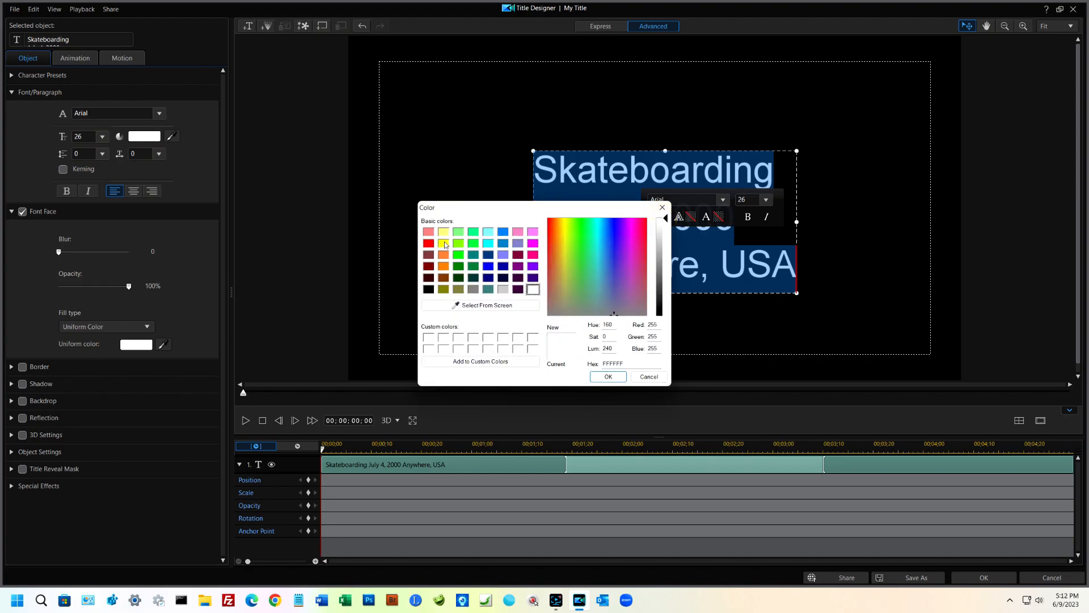
pyautogui.click(444, 243)
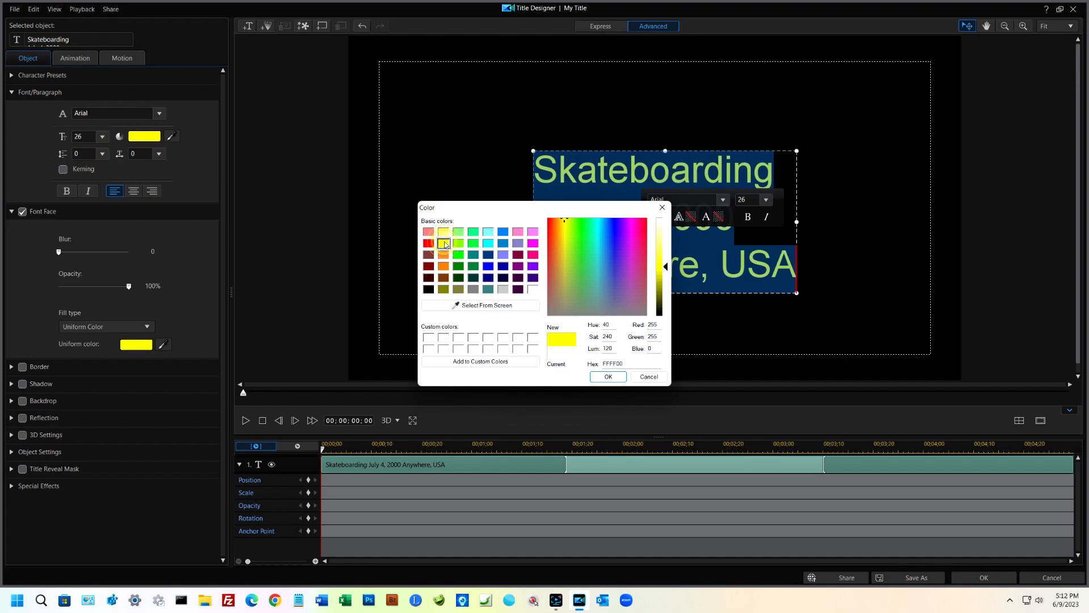
pyautogui.click(608, 376)
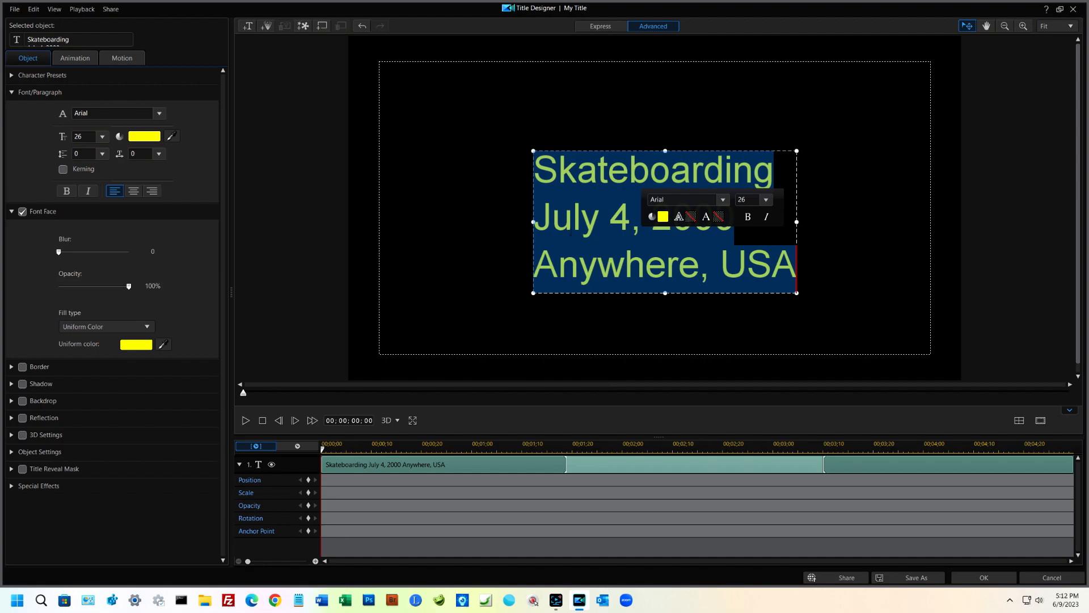
# Step: Center-align the three title lines and move the text block left and slightly down within the frame
pyautogui.click(136, 193)
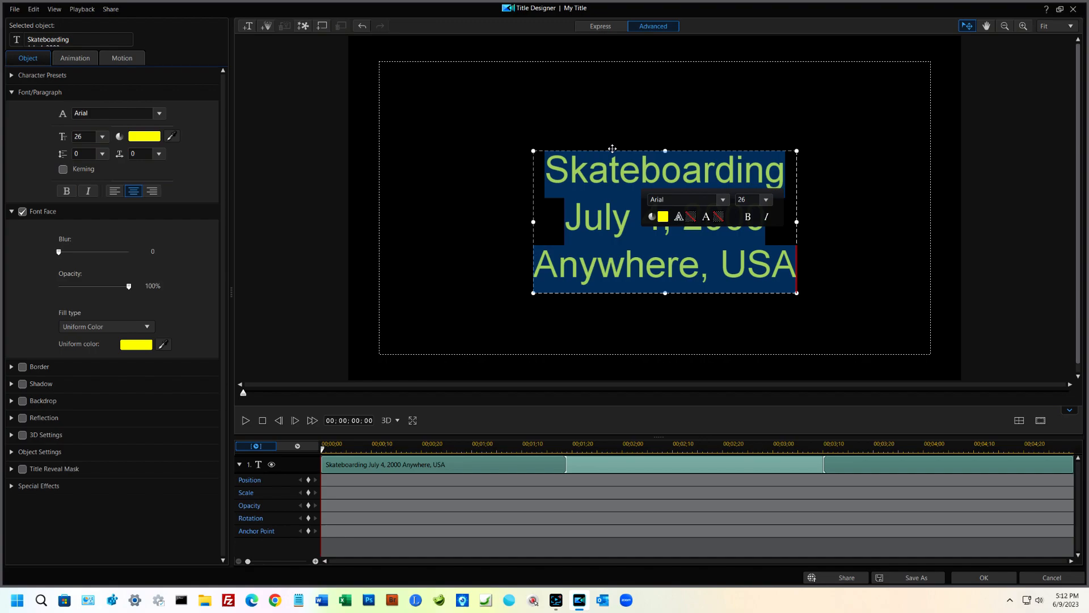
pyautogui.moveTo(612, 148); pyautogui.dragTo(530, 183)
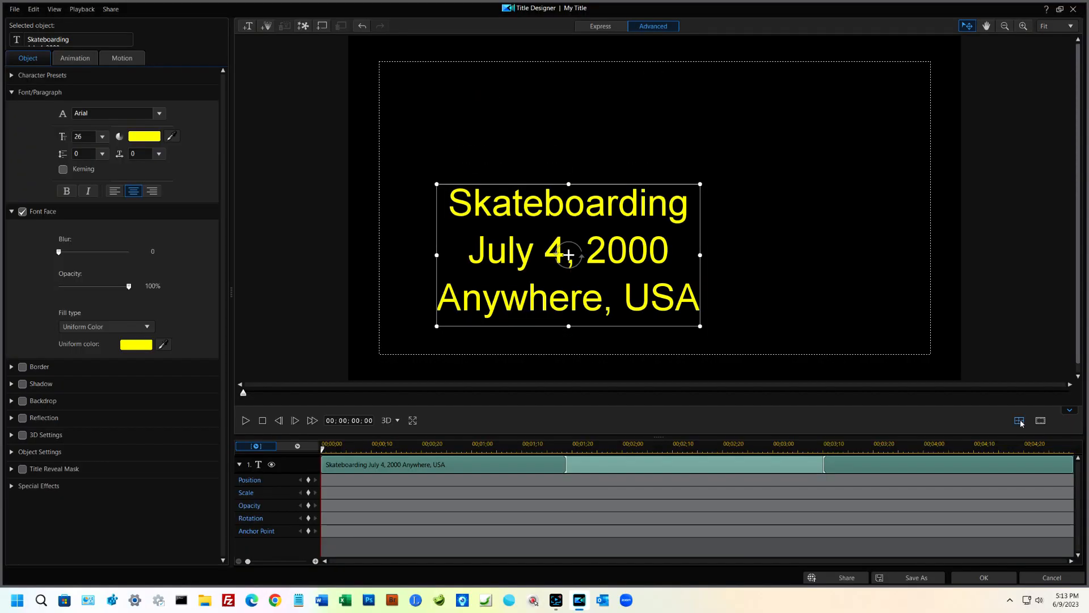
# Step: Align the title text block to the horizontal and vertical center of the canvas
pyautogui.click(1020, 421)
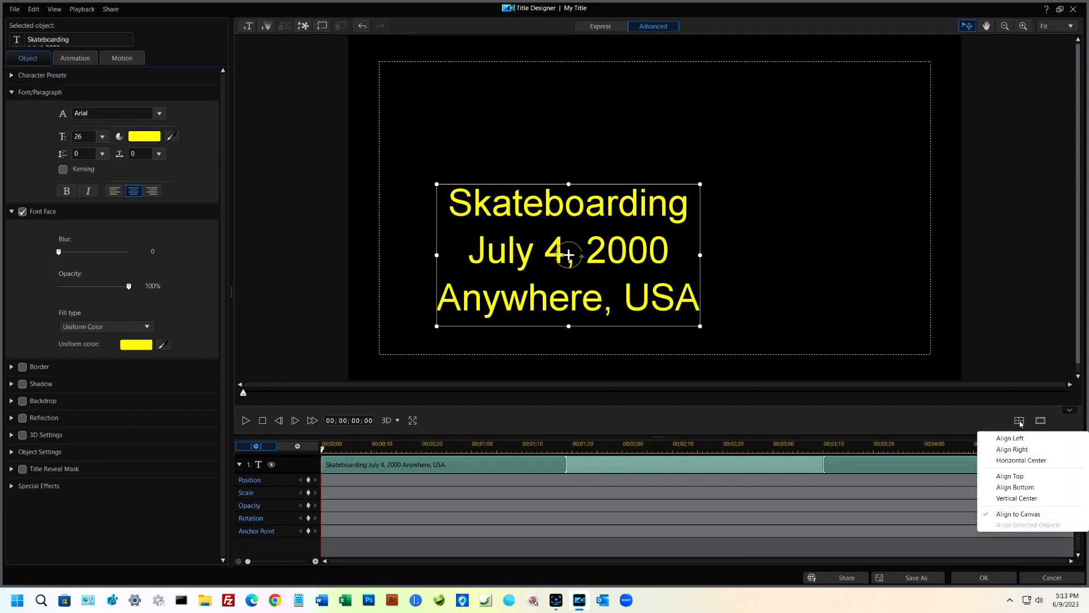
pyautogui.click(1023, 460)
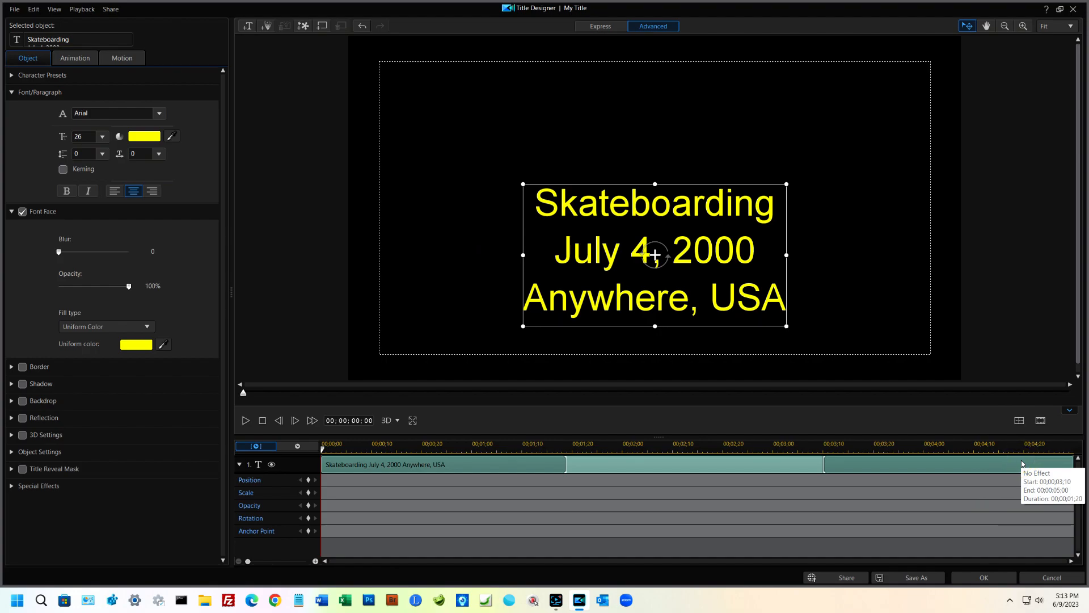
pyautogui.click(1020, 421)
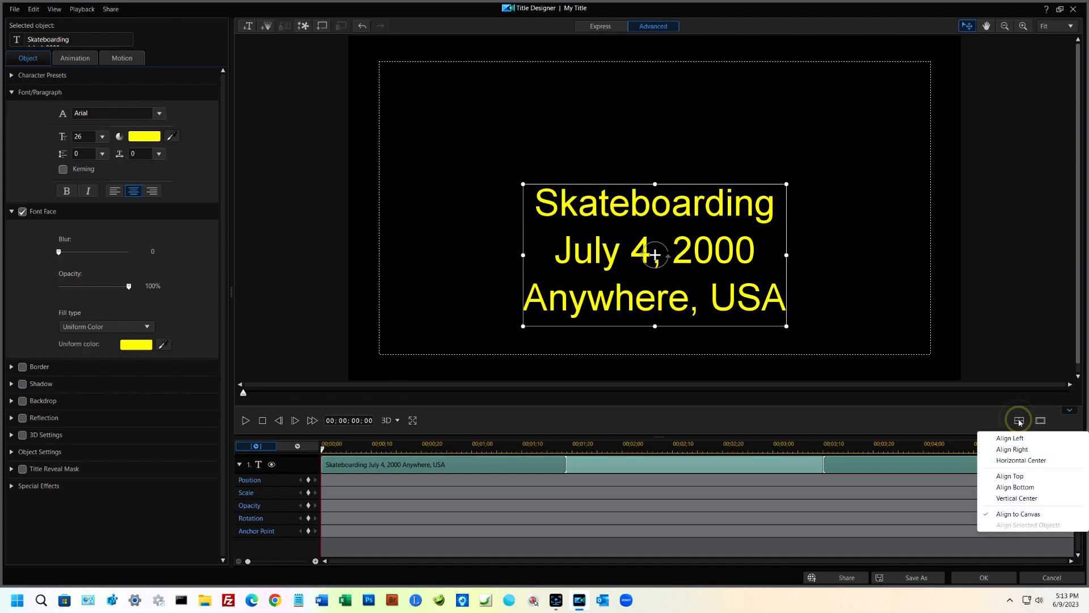
pyautogui.click(1022, 500)
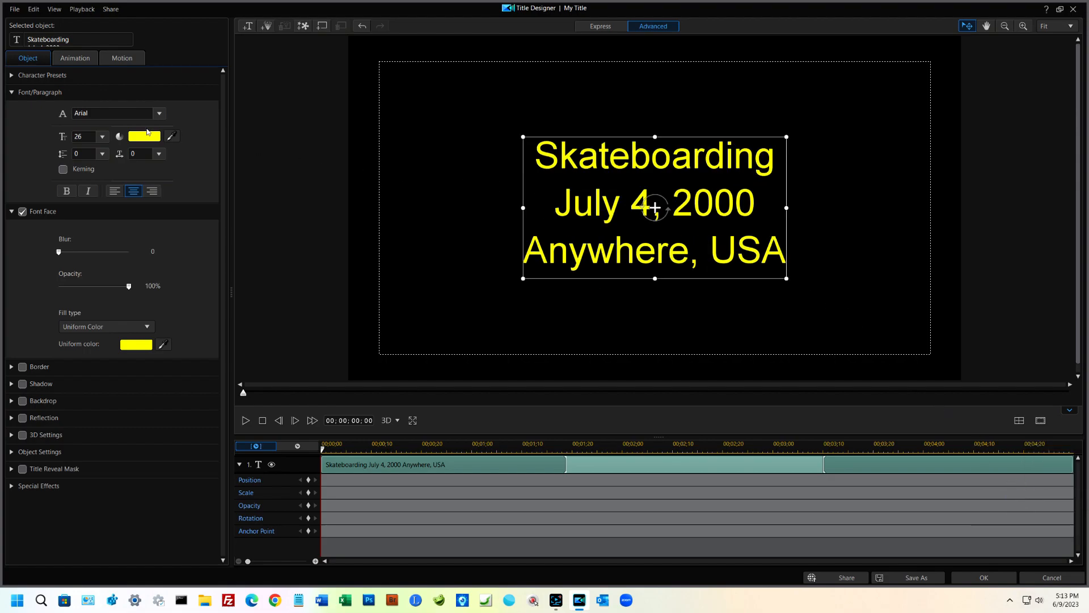
# Step: Collapse the font settings and display the character presets for the title text
pyautogui.click(11, 92)
pyautogui.click(11, 109)
pyautogui.click(12, 75)
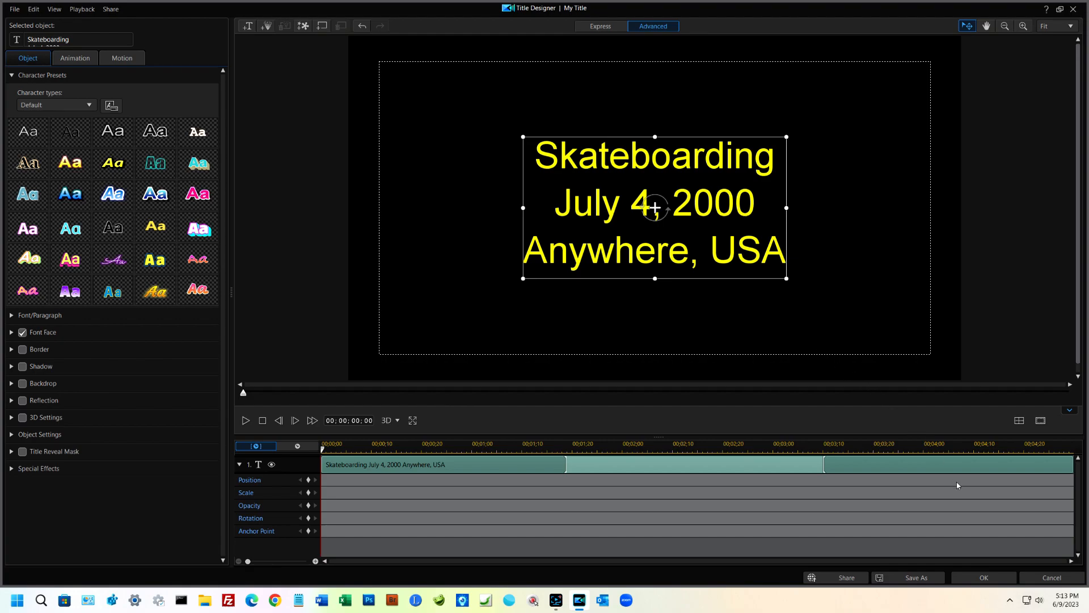
# Step: Apply the title design and play the project to preview the opening title and first clip
pyautogui.click(979, 579)
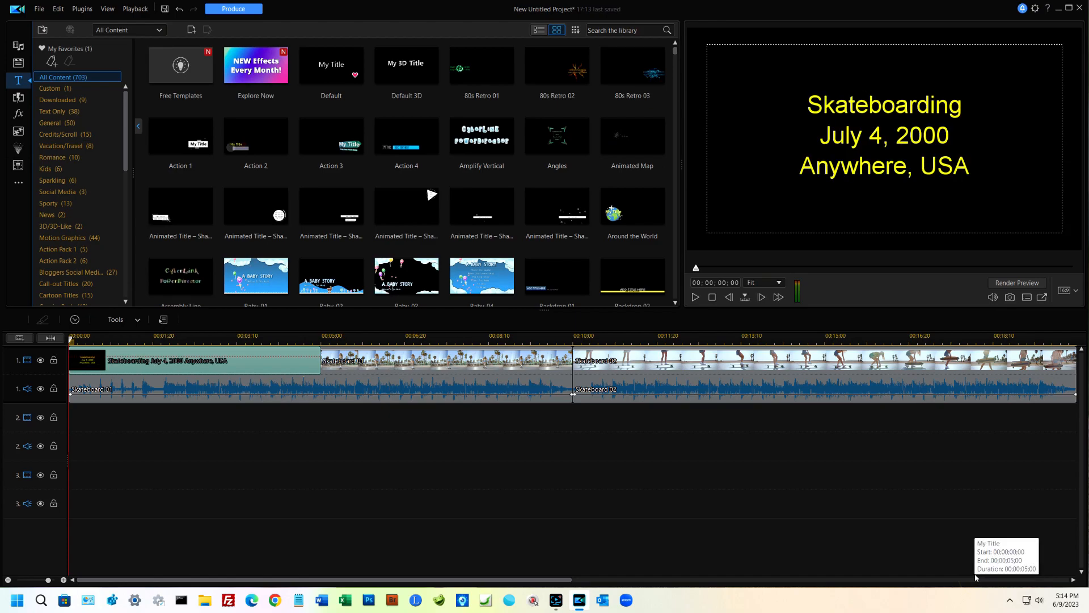
pyautogui.press('space')
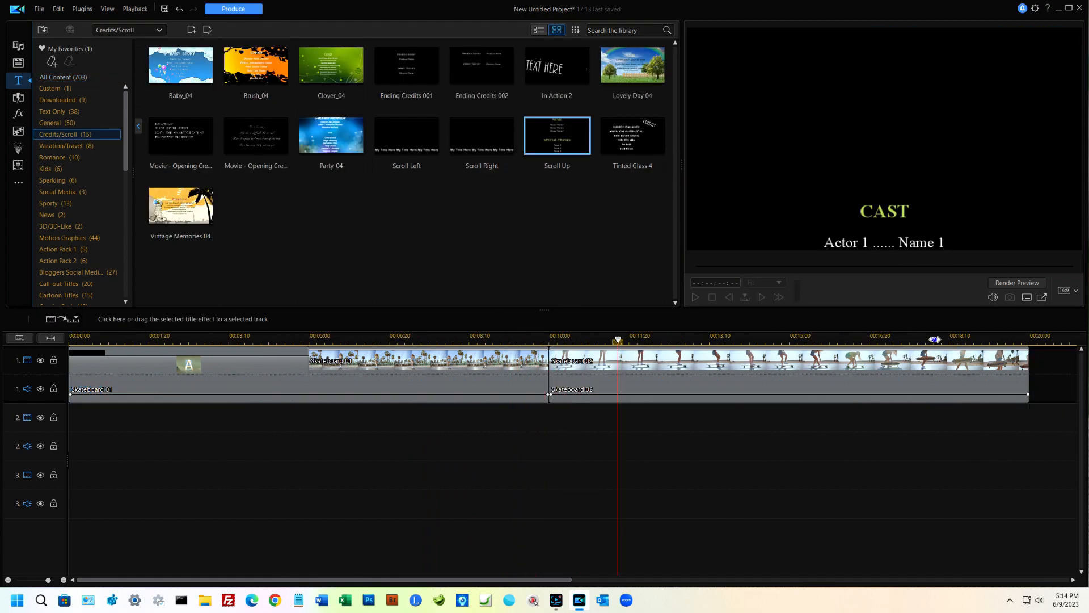
# Step: Add the Scroll Up credits template right after the Skateboard 02 clip on track 1 and play the ending
pyautogui.moveTo(919, 342); pyautogui.dragTo(755, 343)
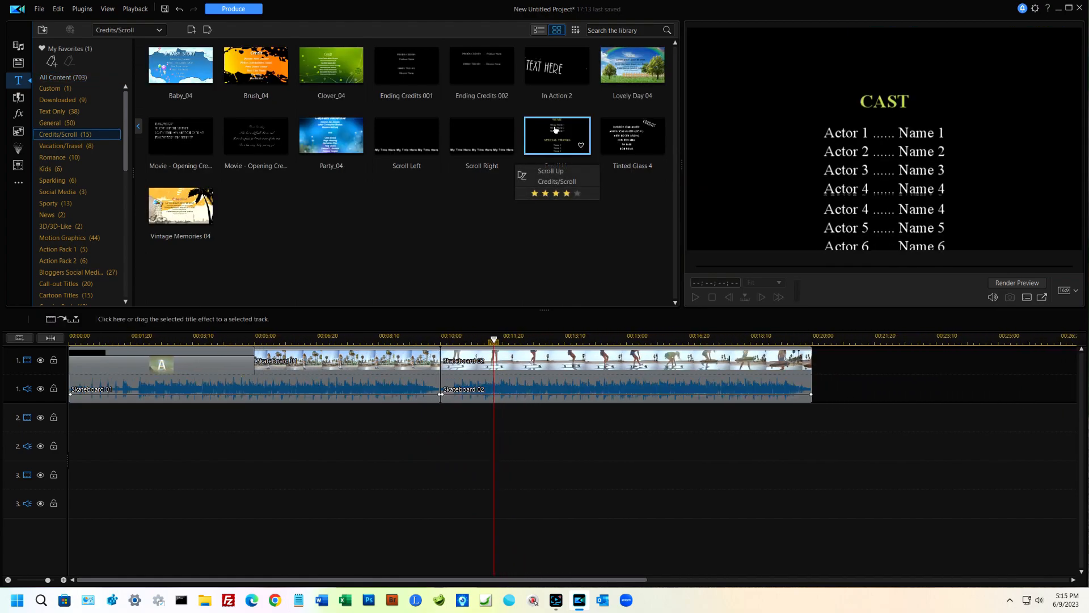
pyautogui.moveTo(556, 130); pyautogui.dragTo(813, 368)
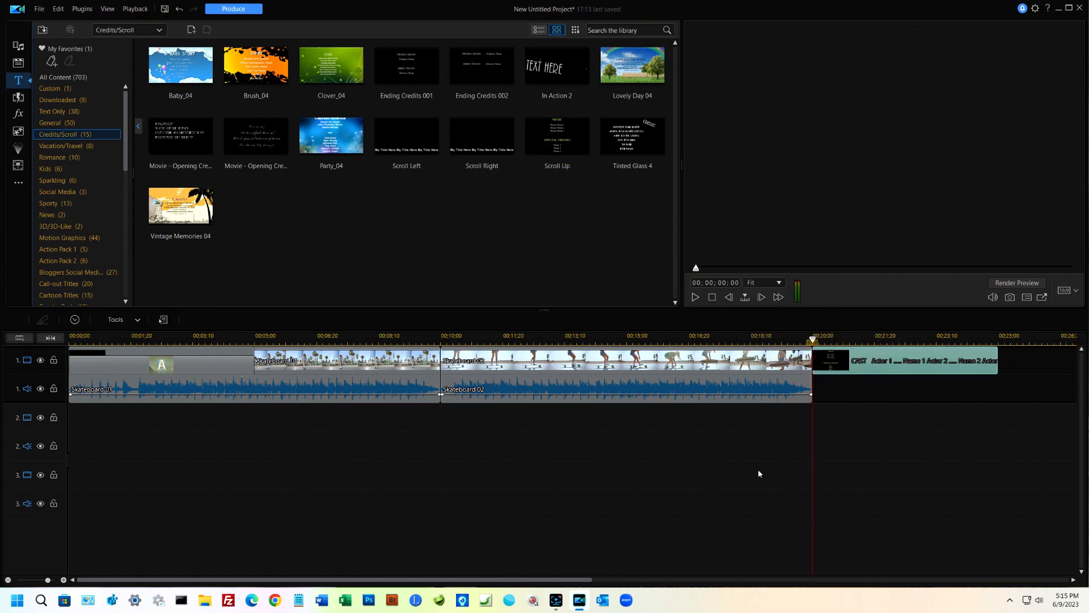
pyautogui.click(682, 335)
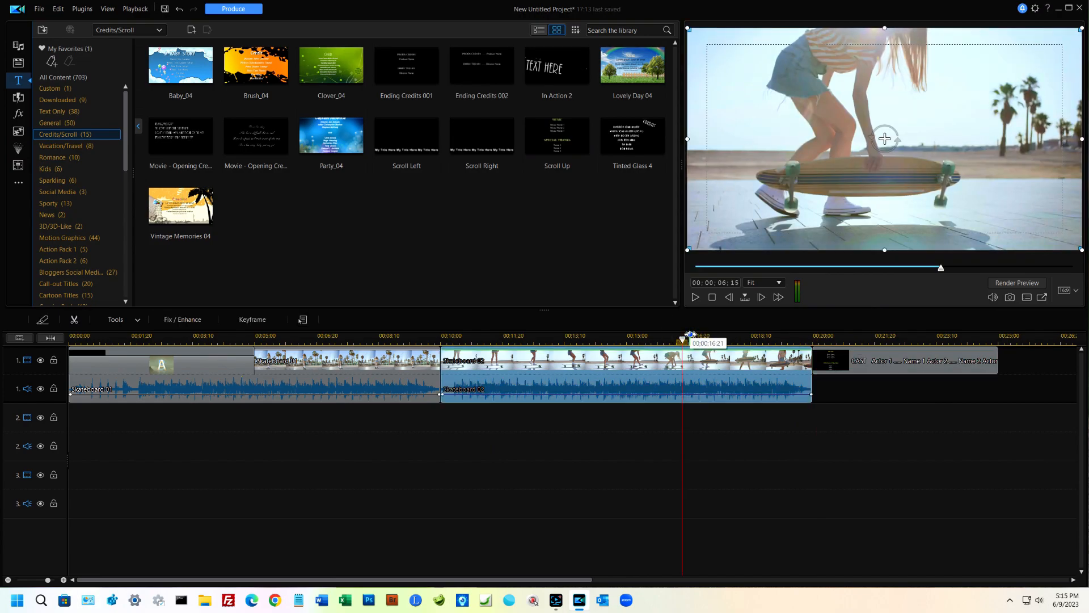
pyautogui.press('space')
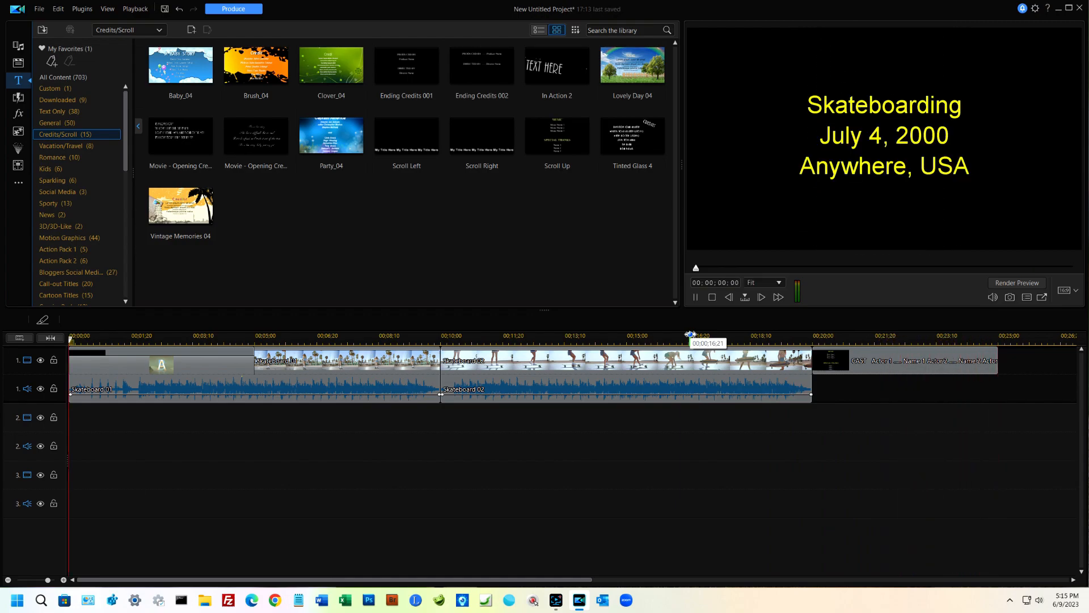
# Step: Move the credits title over the last five seconds of the Skateboard 02 clip as a Crossfade and play the video
pyautogui.click(906, 357)
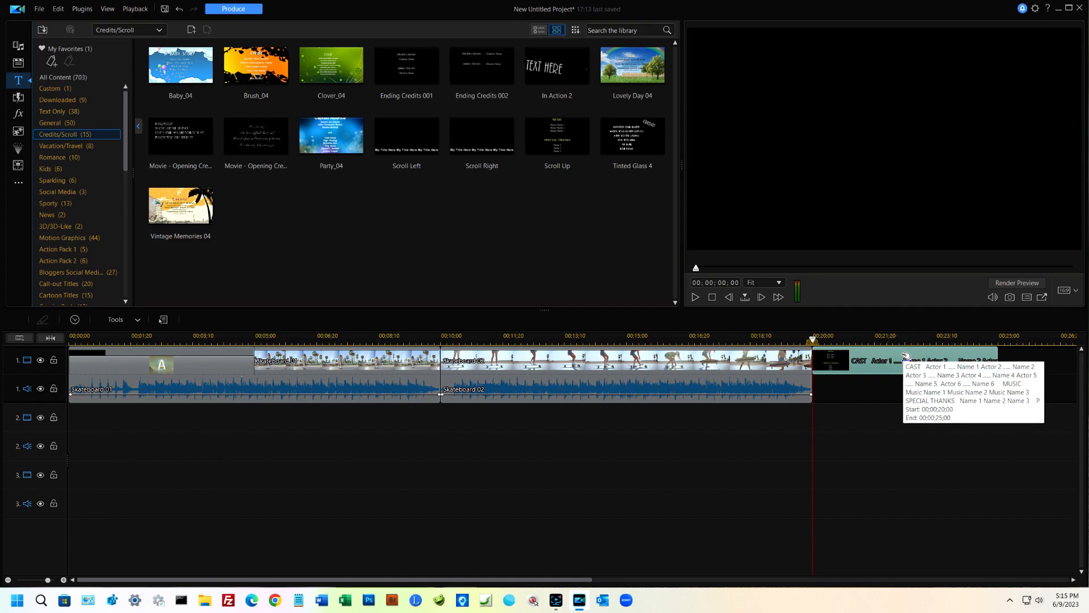
pyautogui.moveTo(864, 353); pyautogui.dragTo(722, 356)
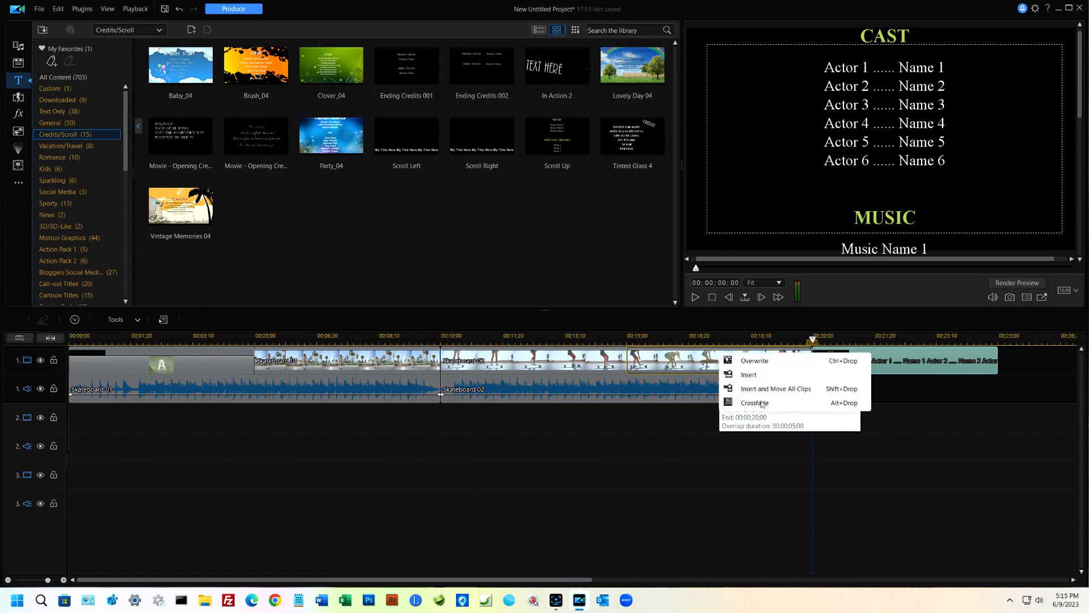
pyautogui.click(758, 403)
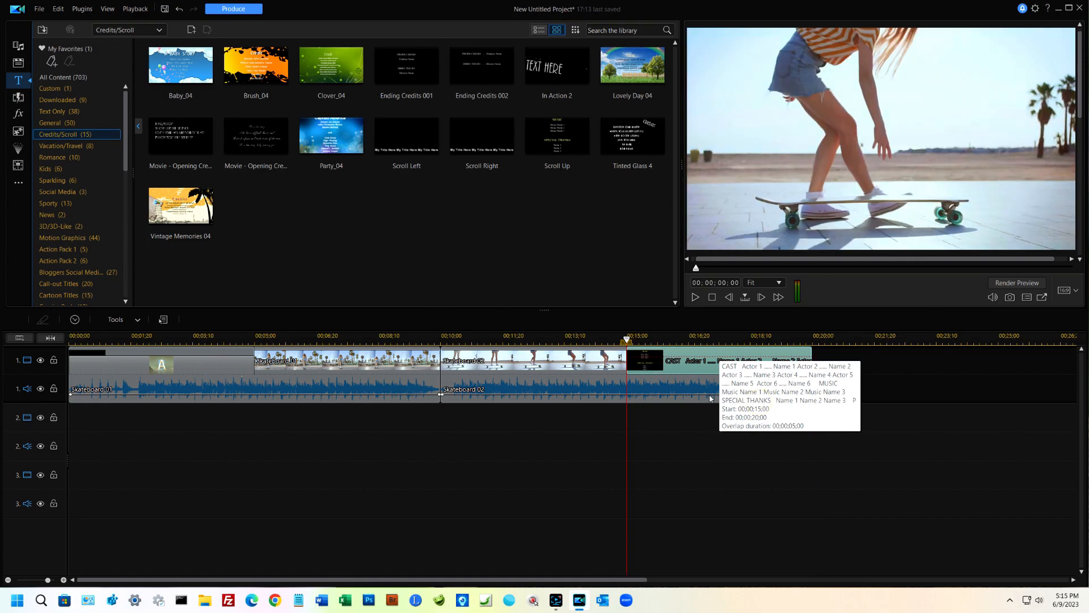
pyautogui.click(316, 378)
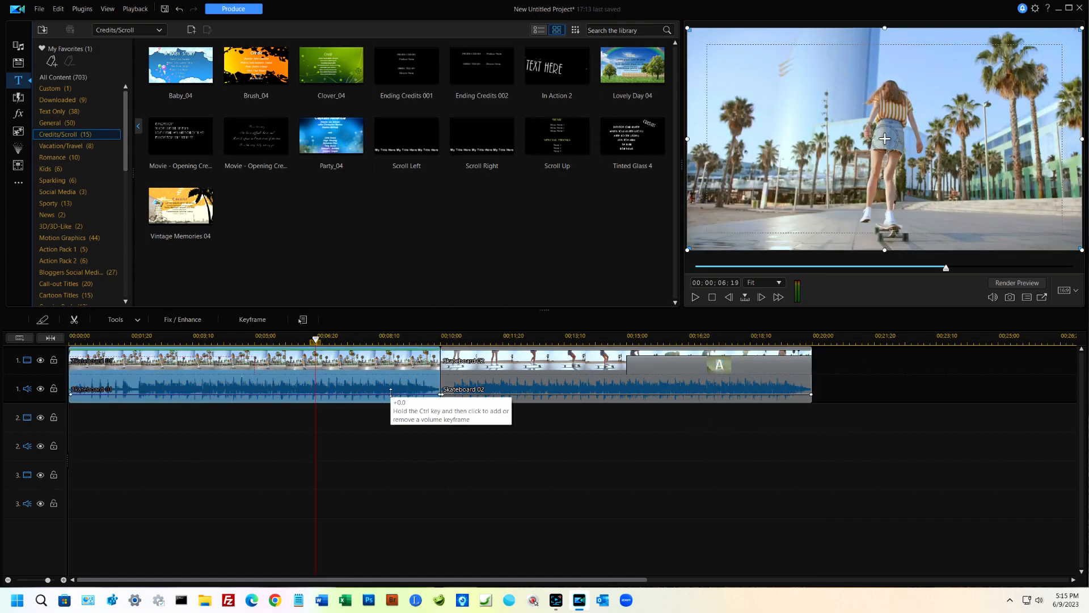
pyautogui.press('space')
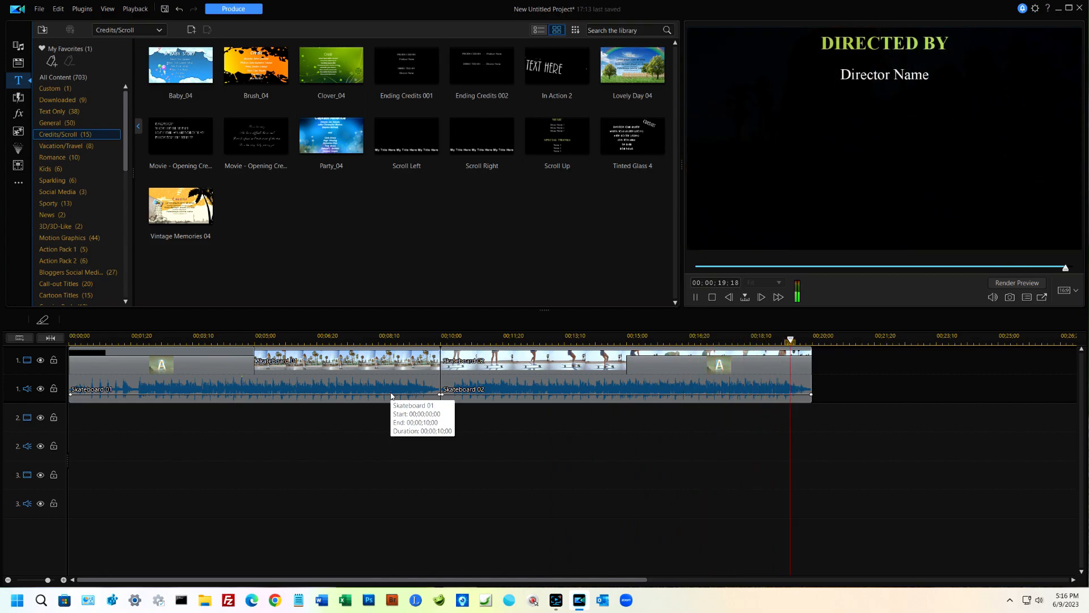
# Step: Produce the video as an H.264 AVC MP4 file with the MPEG-4 1920 x 1080/60p (40 Mbps) profile
pyautogui.click(244, 10)
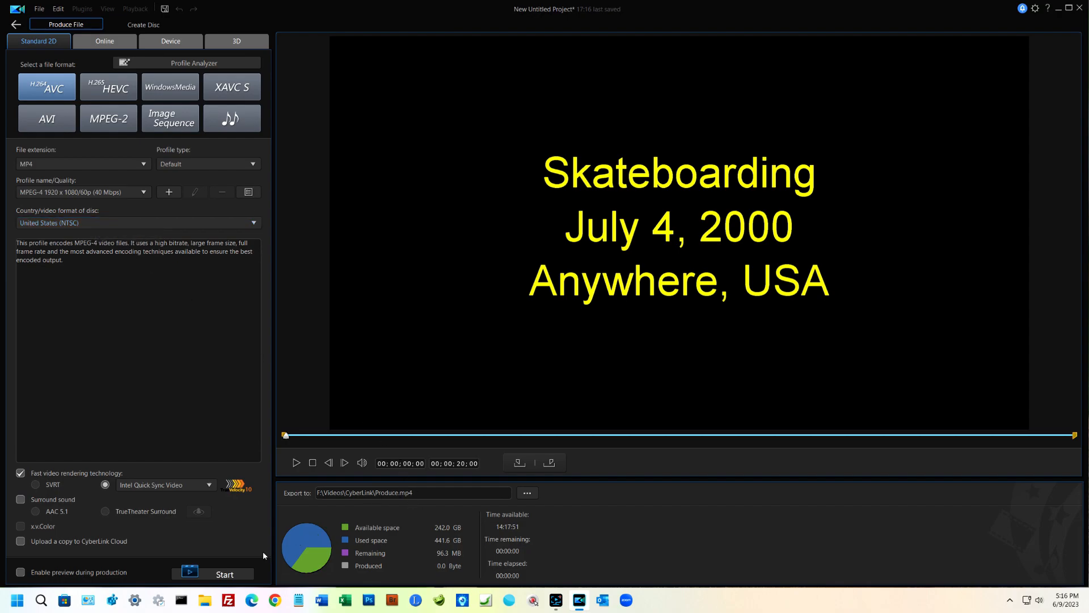
pyautogui.click(227, 574)
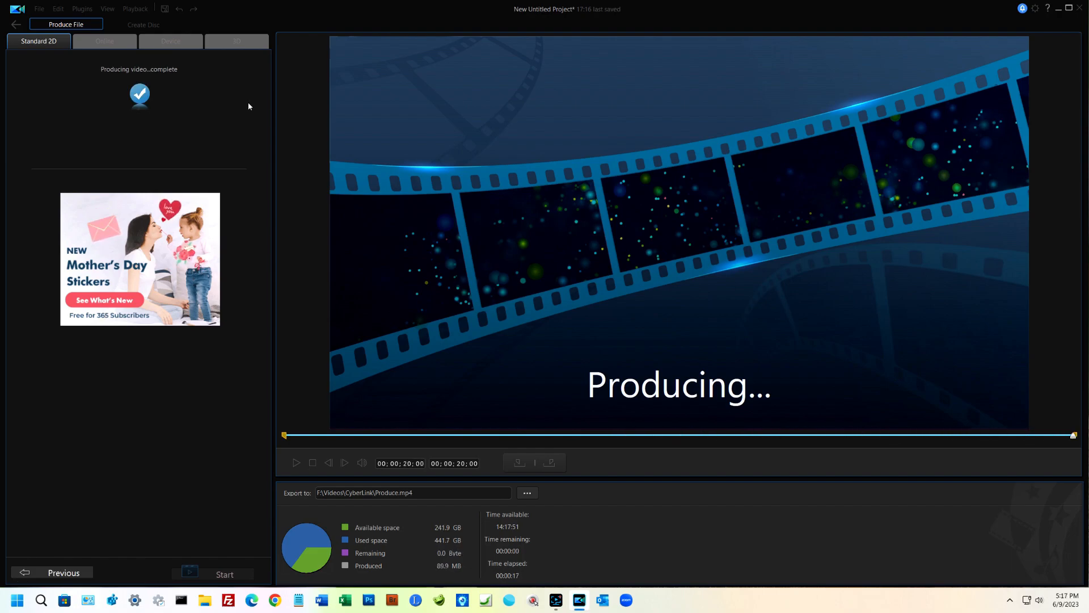
# Step: Open the produced file's location, watch Produce.mp4 in the media player, and close the player and folder windows
pyautogui.click(182, 123)
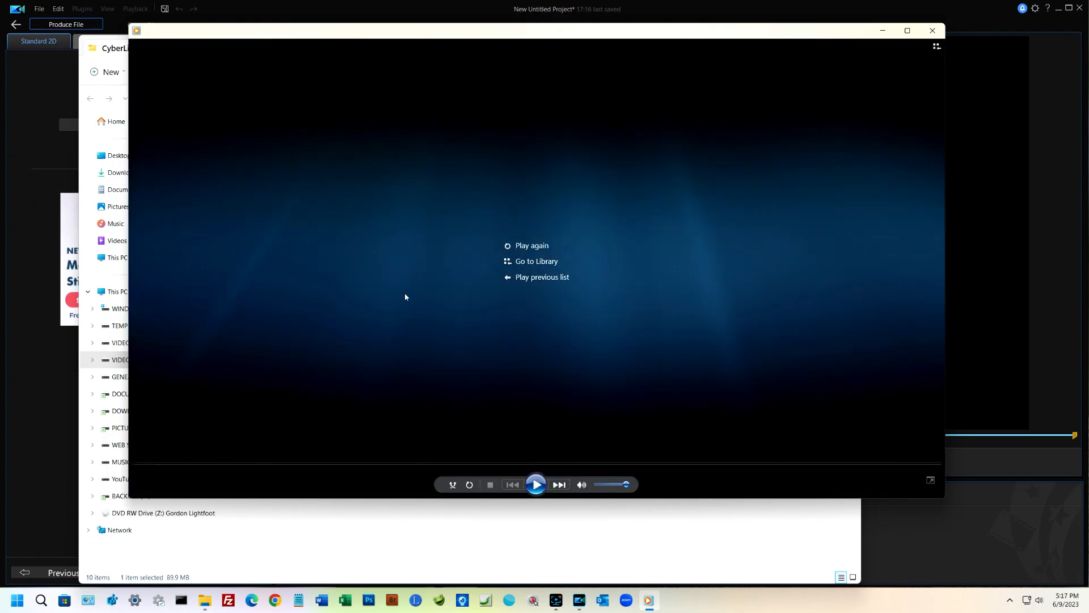
pyautogui.click(934, 32)
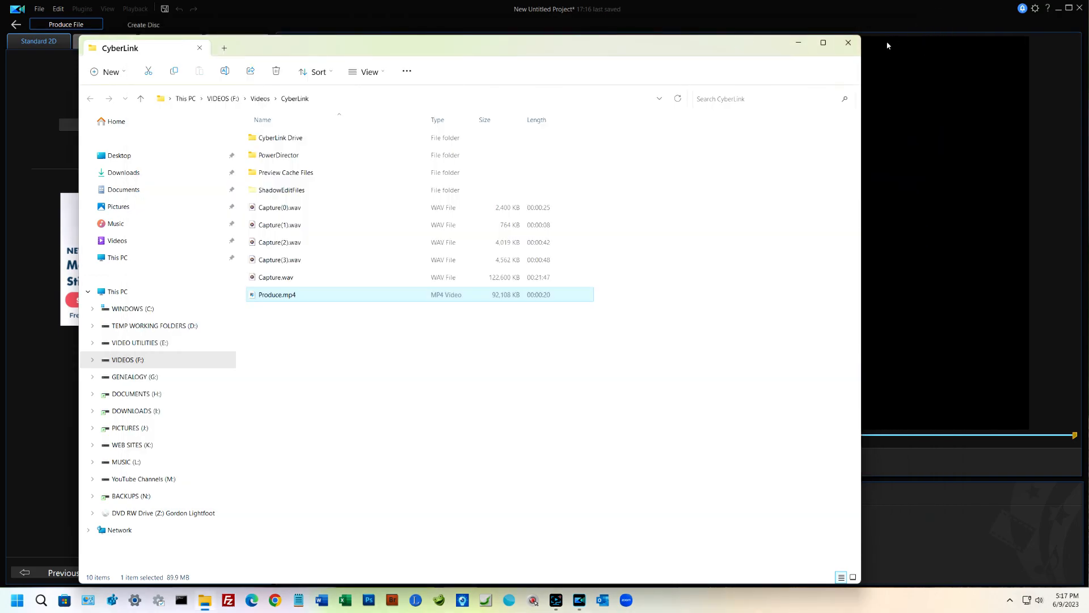
pyautogui.click(848, 43)
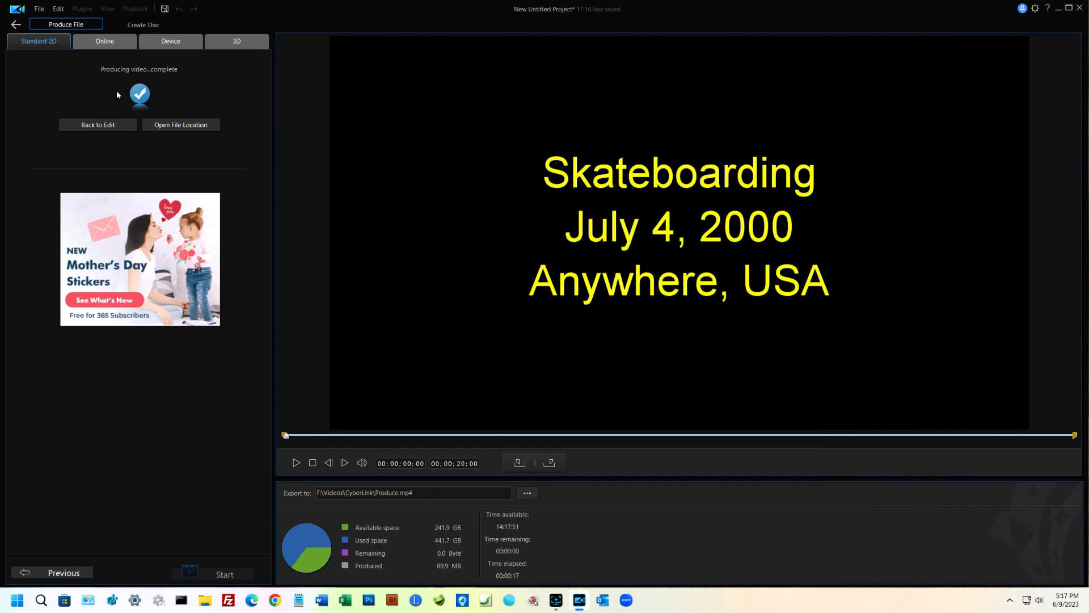
# Step: Return to the editing workspace and exit the program without saving the project changes
pyautogui.click(88, 126)
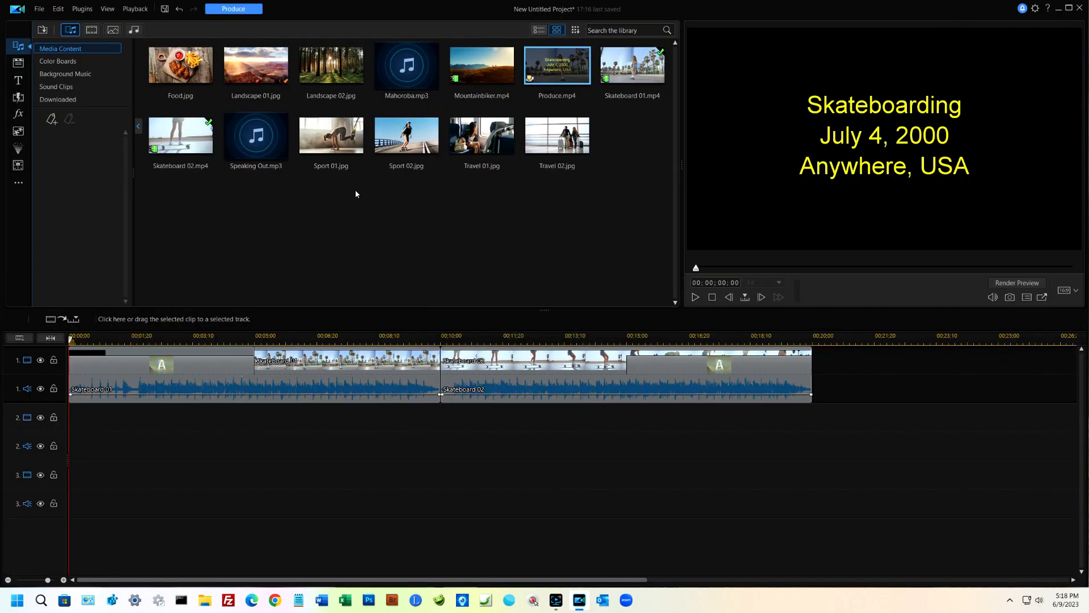
pyautogui.click(1080, 8)
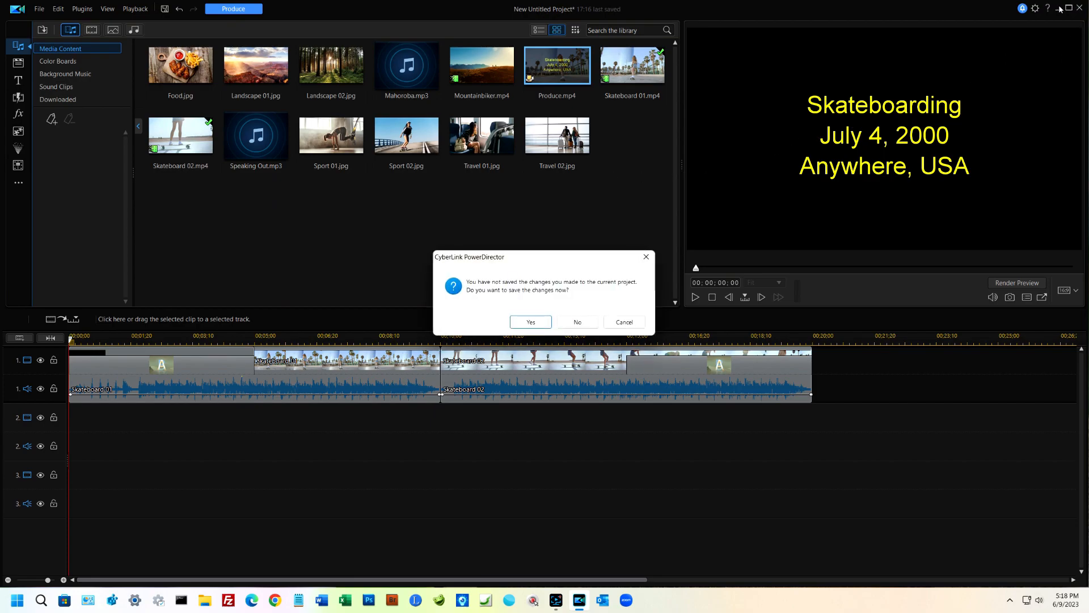
pyautogui.click(577, 323)
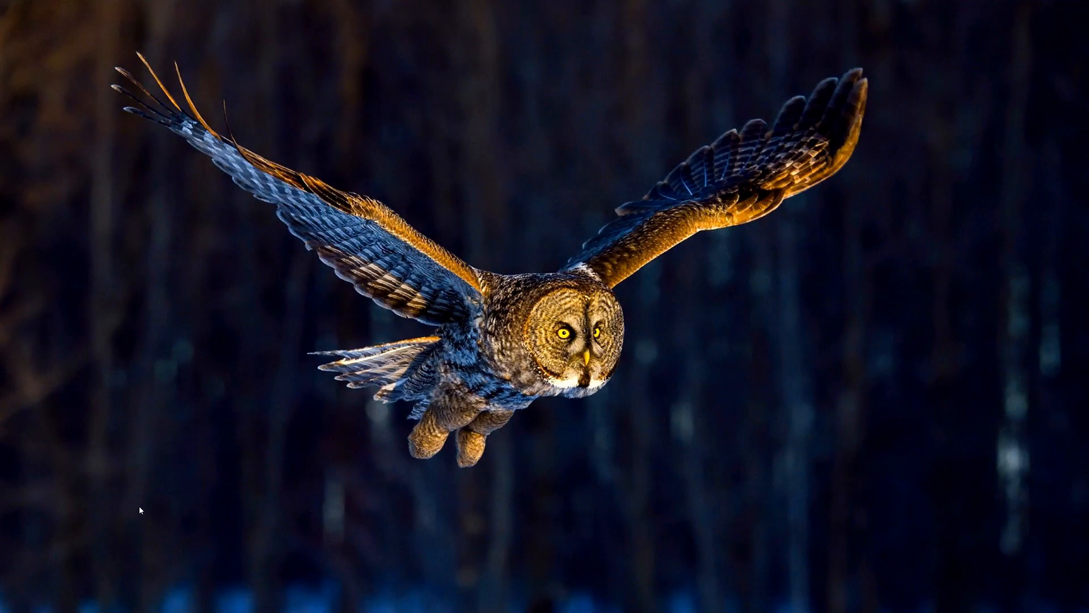